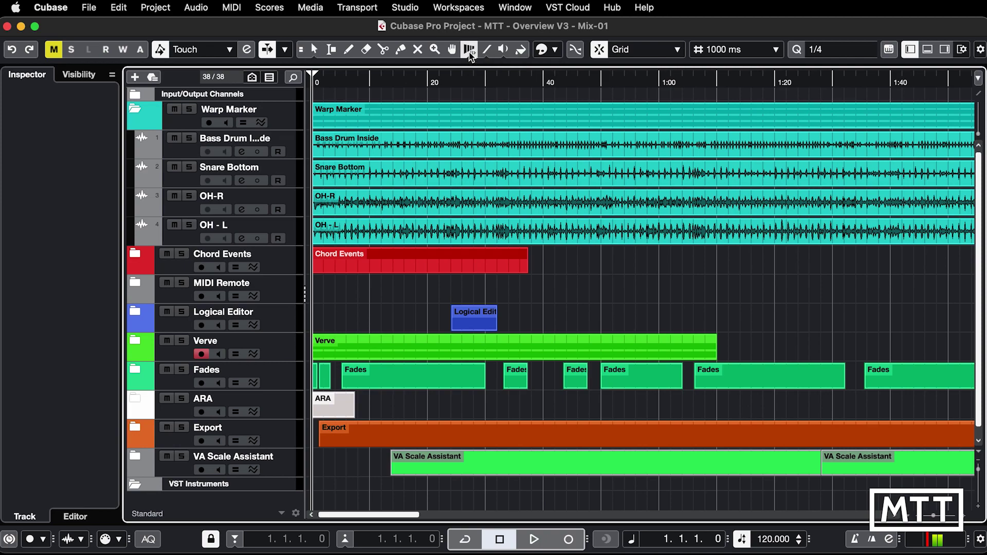
# Activate the Warp tool in Free Warp mode for the drum tracks
pyautogui.click(469, 50)
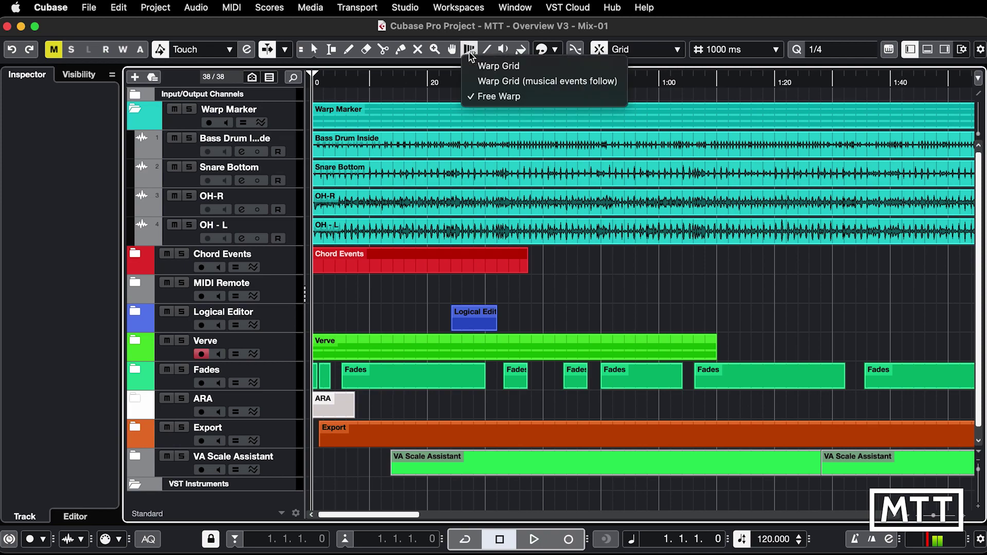
pyautogui.click(505, 98)
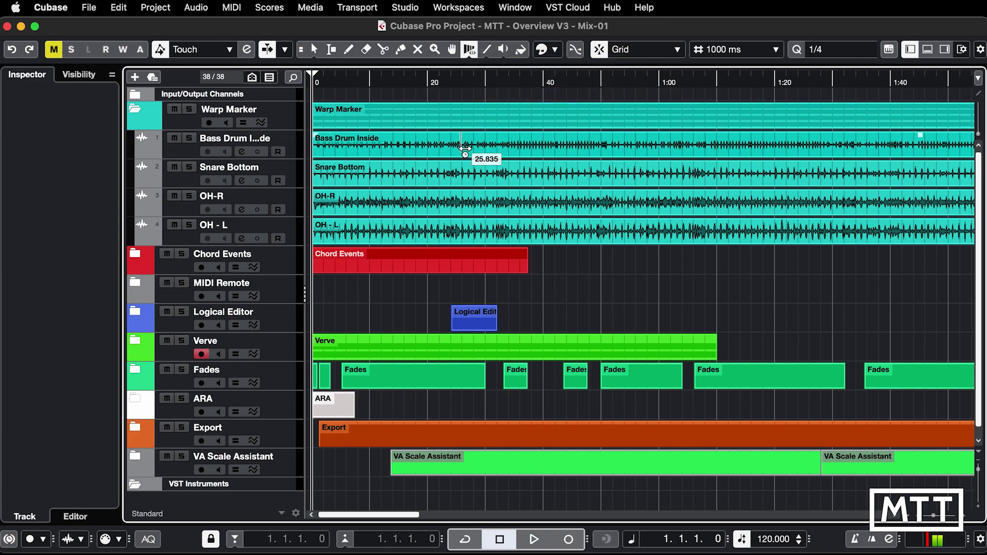
pyautogui.moveTo(454, 156); pyautogui.dragTo(428, 159)
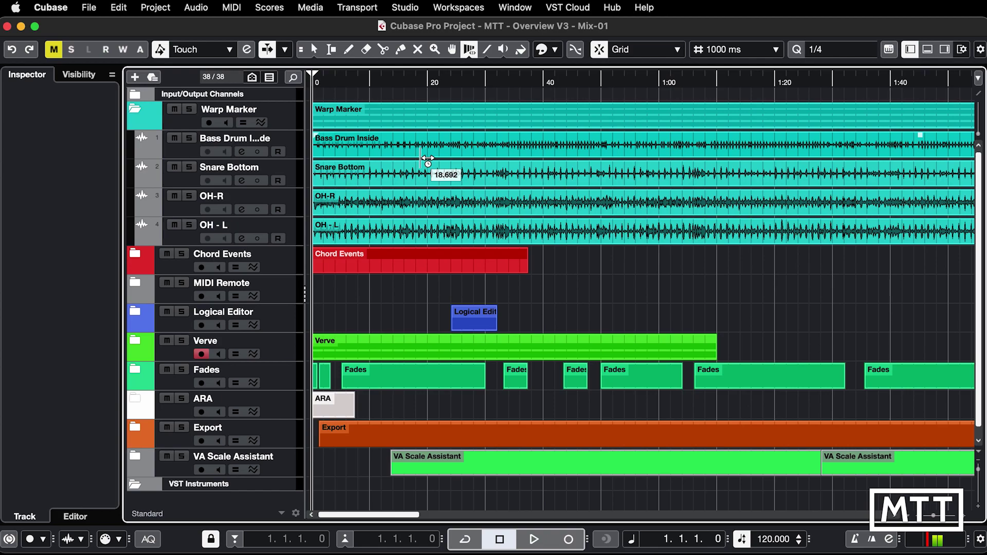
# Turn on group editing for the Warp Marker folder track
pyautogui.press('g')
pyautogui.press('g')
pyautogui.press('g')
pyautogui.press('g')
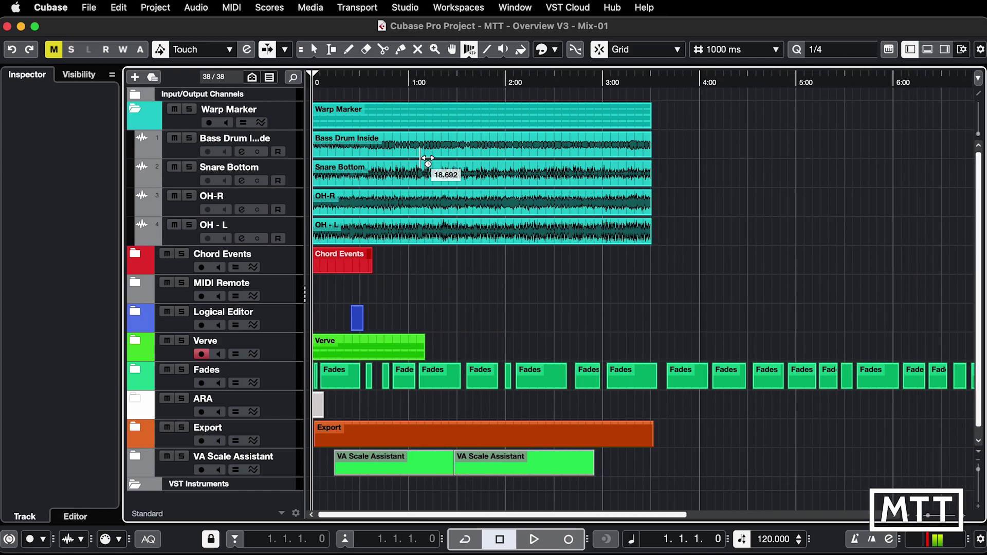
pyautogui.press('h')
pyautogui.press('h')
pyautogui.press('h')
pyautogui.press('h')
pyautogui.press('h')
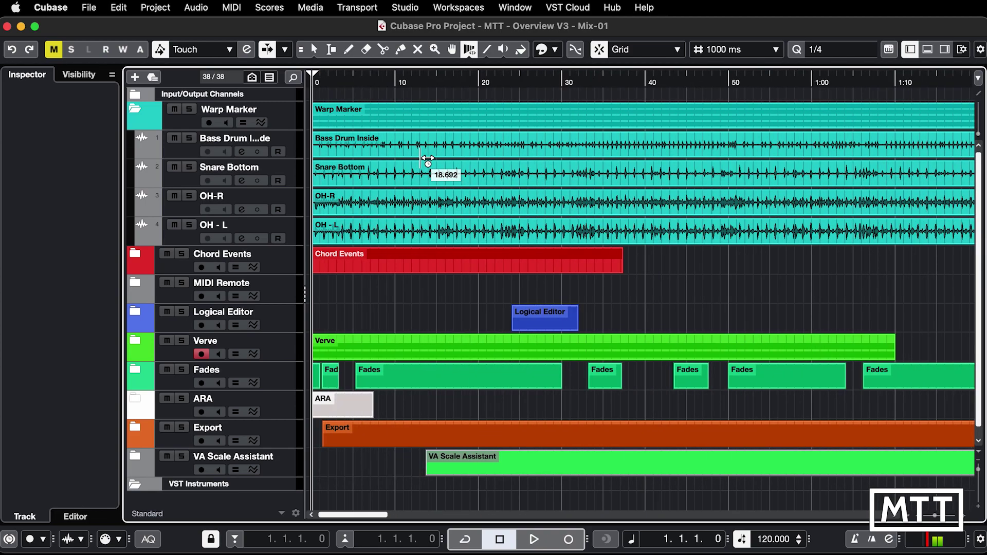
pyautogui.press('h')
pyautogui.press('h')
pyautogui.press('h')
pyautogui.press('h')
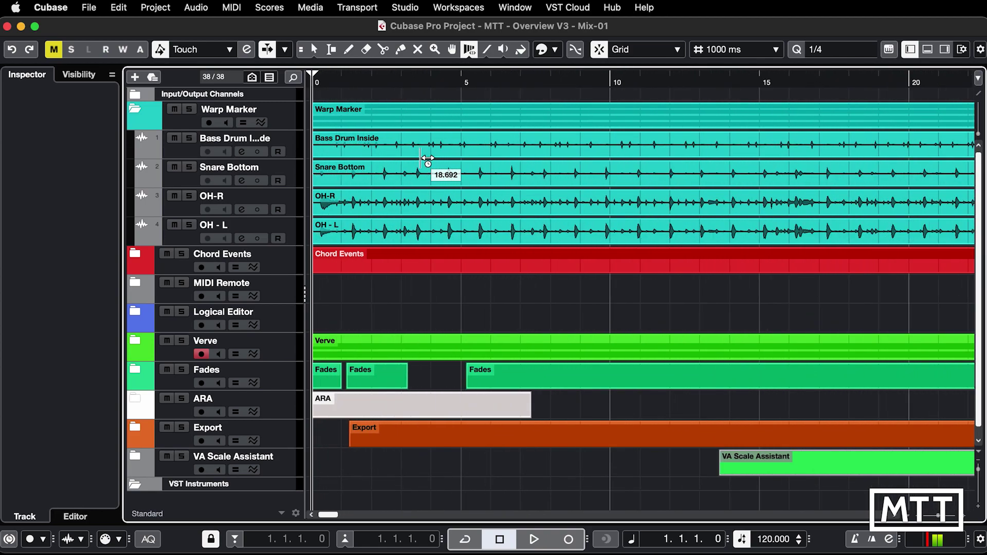
pyautogui.click(244, 124)
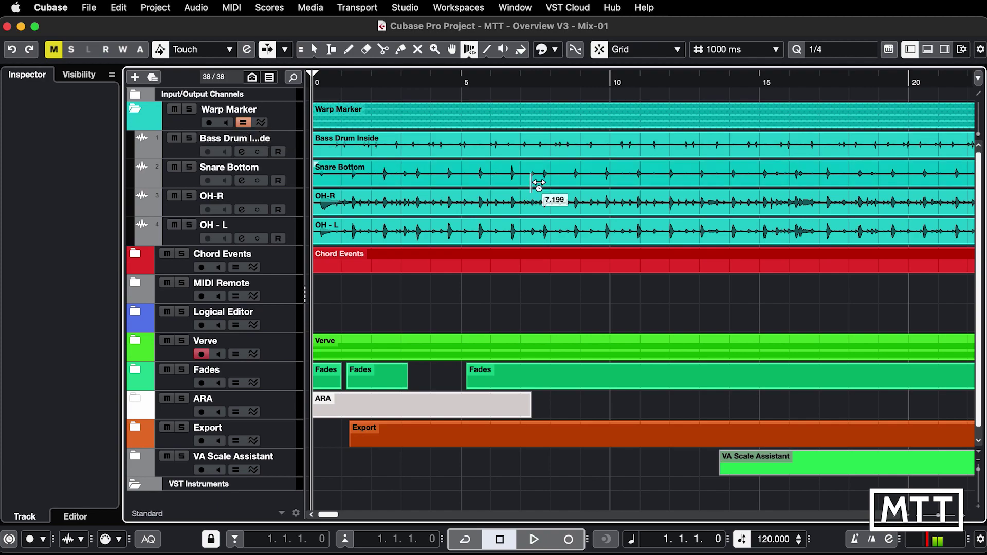
# Add a warp marker across all grouped drum events at about 8.6 seconds and move it back to about 7.5 seconds
pyautogui.click(588, 148)
pyautogui.click(574, 148)
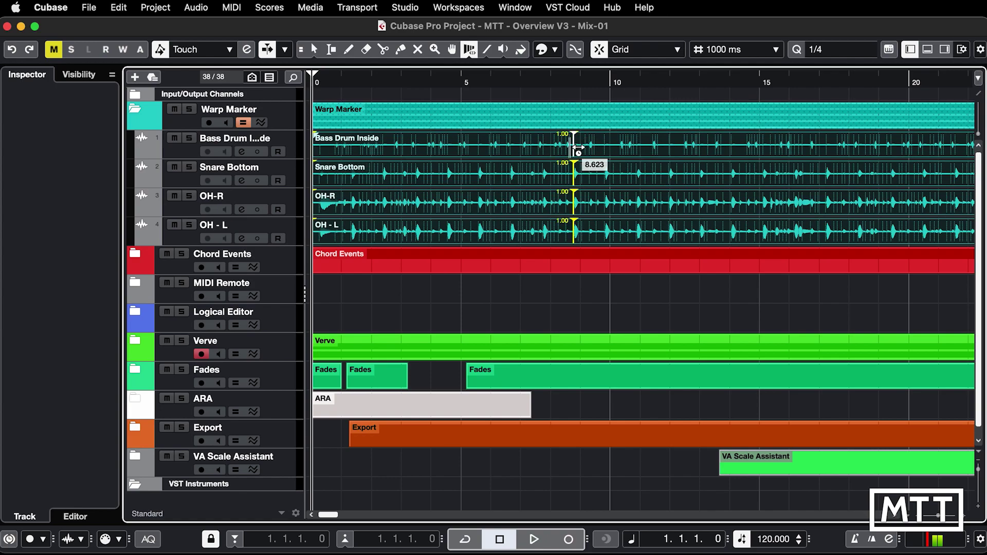
pyautogui.moveTo(575, 148)
pyautogui.mouseDown()
pyautogui.moveTo(502, 146)
pyautogui.moveTo(618, 144)
pyautogui.moveTo(539, 147)
pyautogui.mouseUp()
# Try warping only the Bass Drum Inside event to about 10 seconds with group editing off, undo it and restore group editing
pyautogui.click(253, 129)
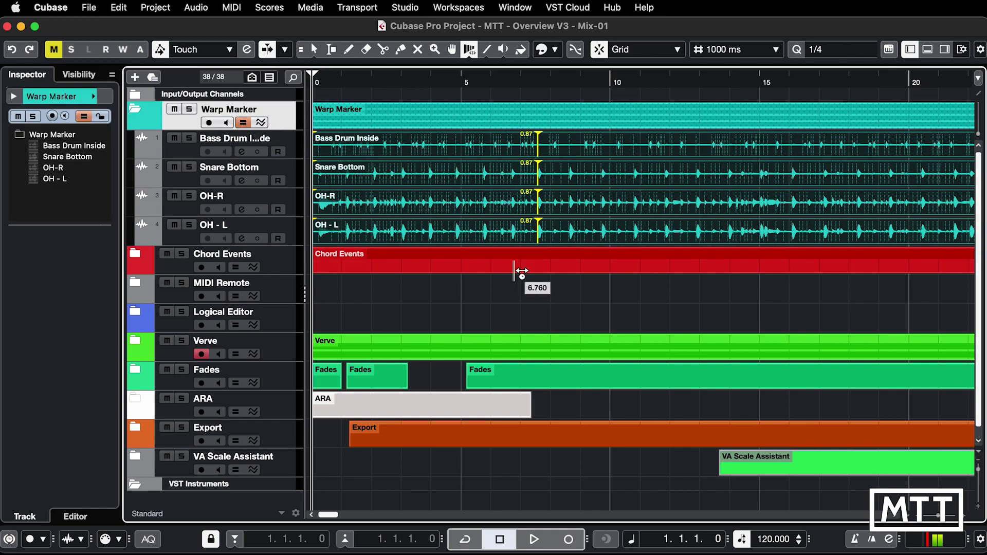
pyautogui.click(527, 286)
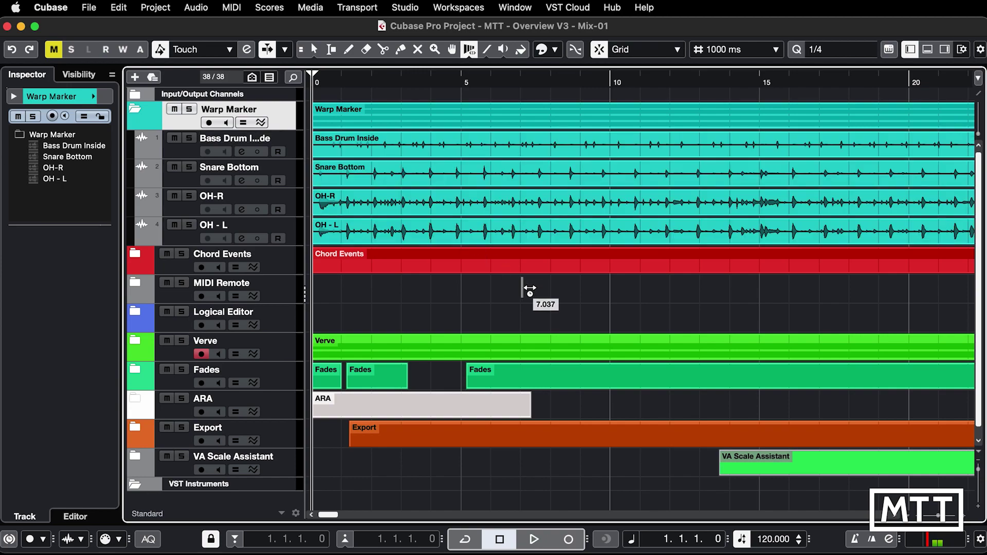
pyautogui.moveTo(564, 150); pyautogui.dragTo(615, 149)
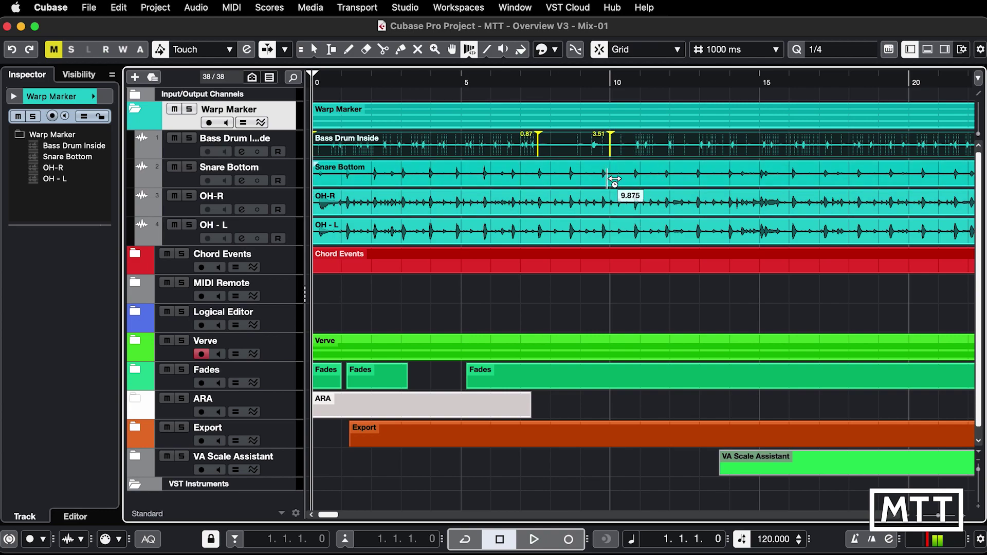
pyautogui.press('super+z')
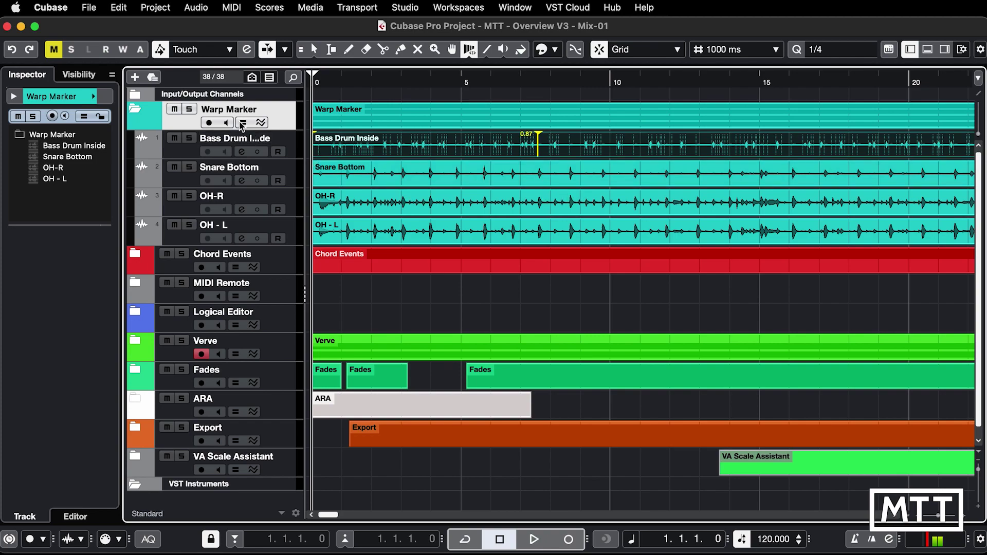
pyautogui.click(242, 123)
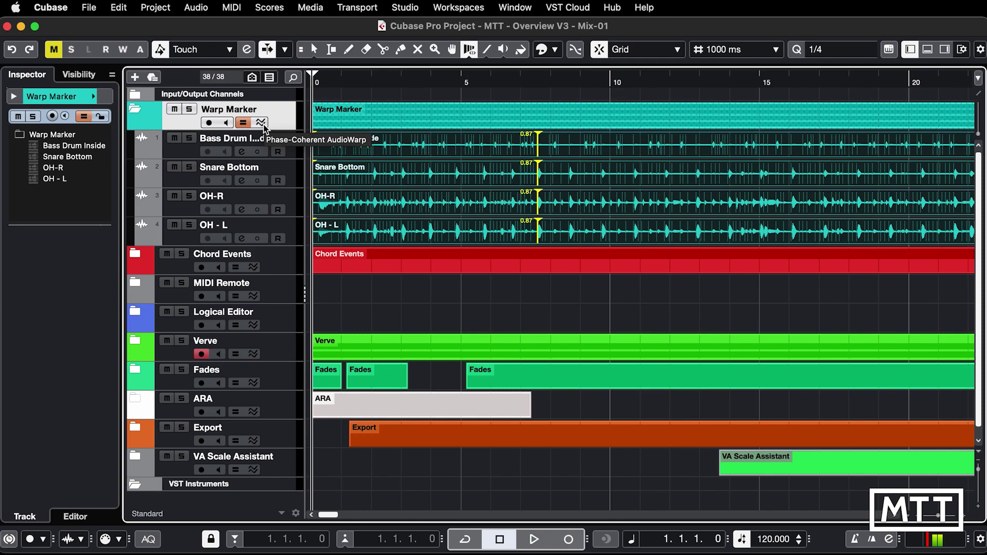
# Turn on Phase-Coherent AudioWarp for the Warp Marker folder, followed by switching its group editing off
pyautogui.click(262, 123)
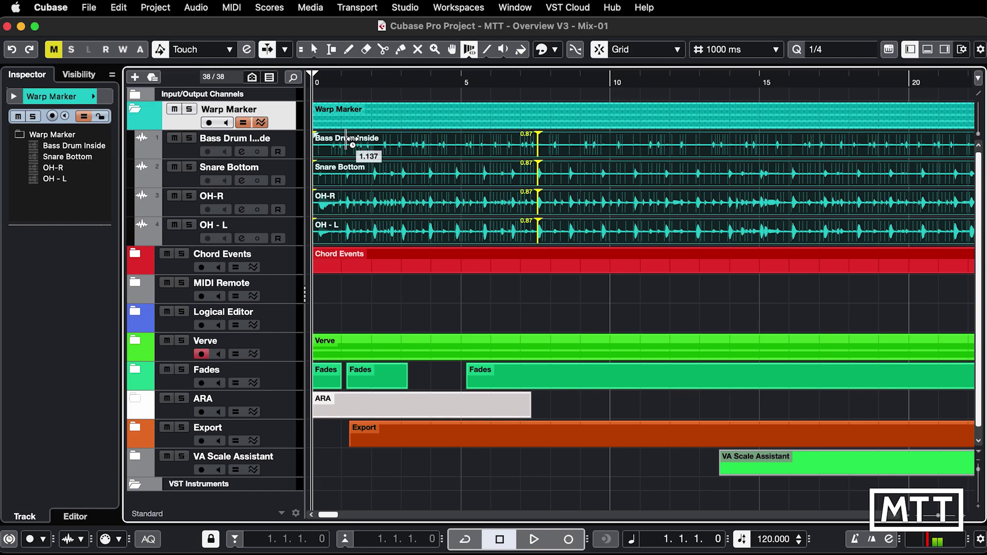
pyautogui.click(243, 123)
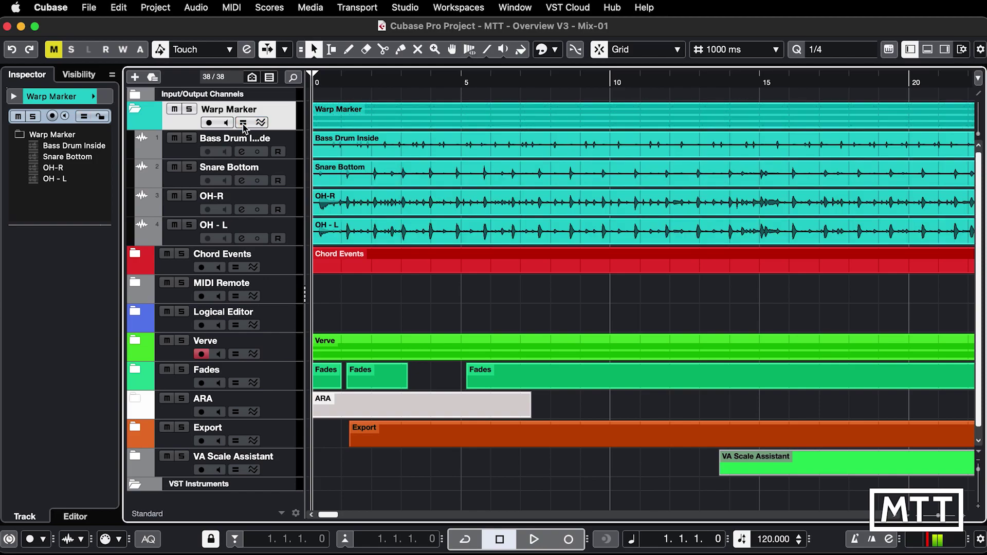
# Select the Bass Drum Inside and Snare Bottom events together and open them in the Sample Editor
pyautogui.click(418, 169)
pyautogui.click(445, 153)
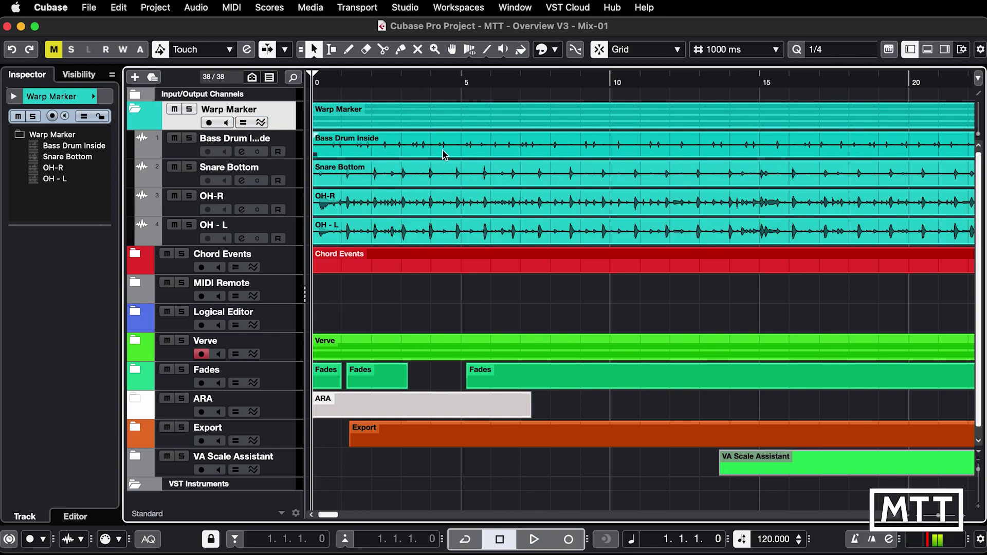
pyautogui.keyDown('shift'); pyautogui.click(464, 179); pyautogui.keyUp('shift')
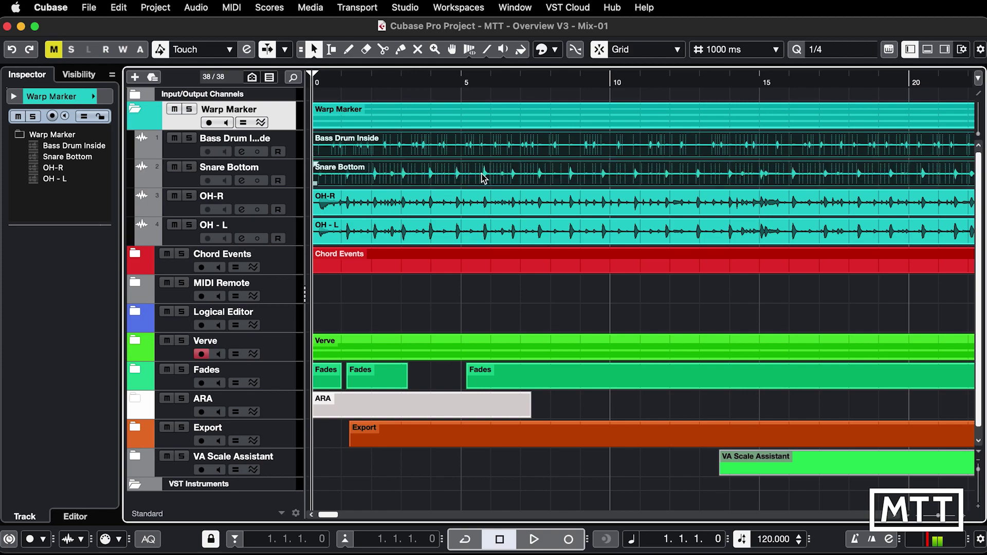
pyautogui.doubleClick(483, 177)
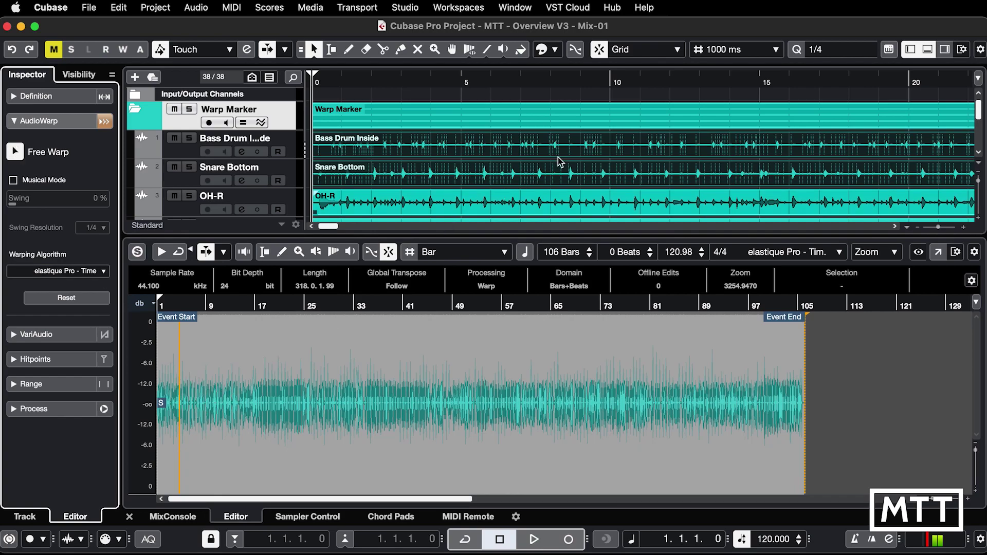
# Free-warp both open events by moving the transient just after bar 5 to a little past bar 6
pyautogui.click(195, 403)
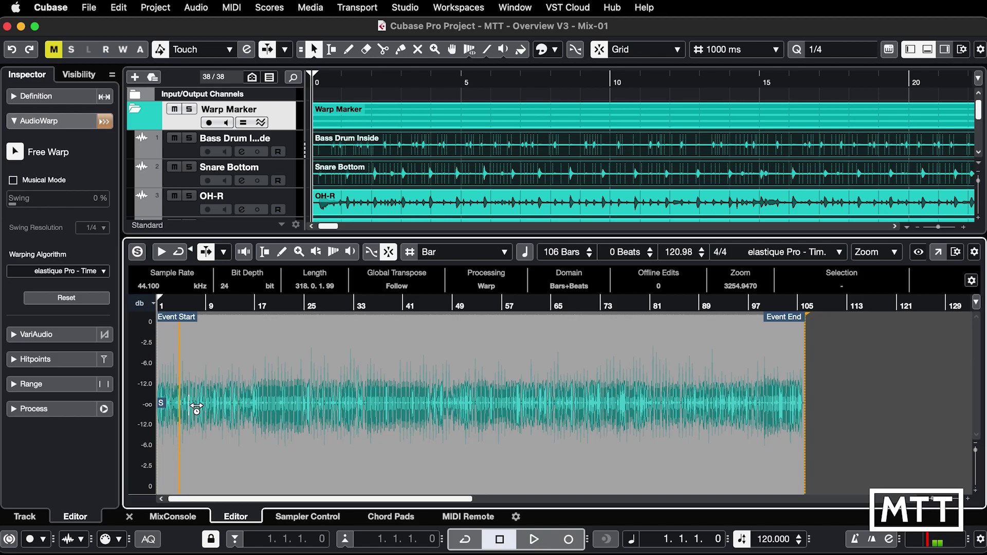
pyautogui.press('h')
pyautogui.press('h')
pyautogui.press('h')
pyautogui.press('h')
pyautogui.press('h')
pyautogui.press('h')
pyautogui.press('h')
pyautogui.press('h')
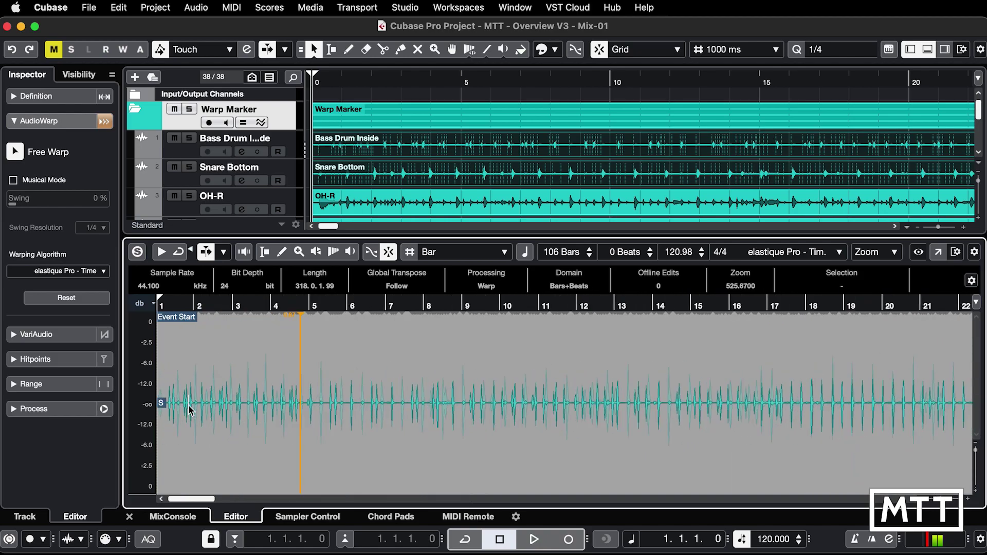
pyautogui.press('h')
pyautogui.press('h')
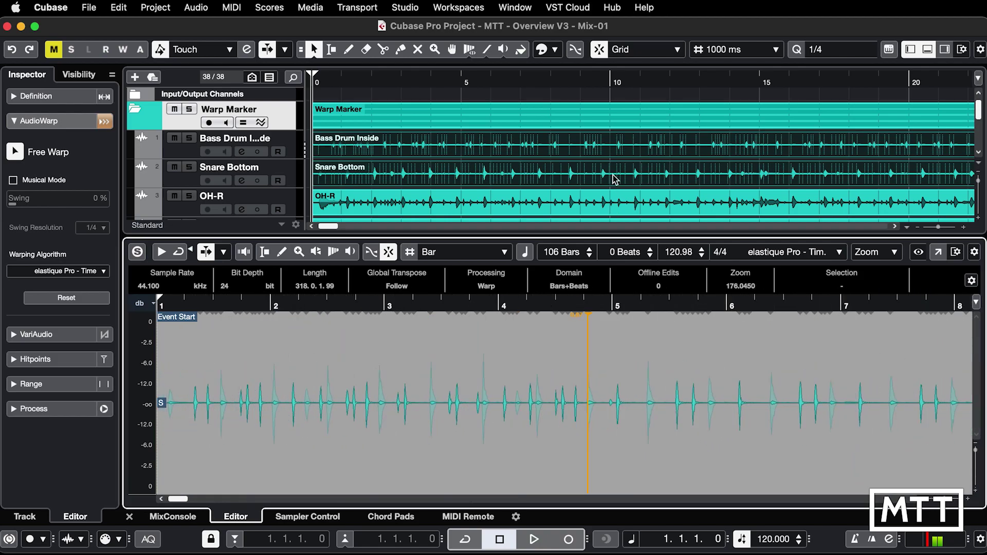
pyautogui.moveTo(643, 406); pyautogui.dragTo(775, 405)
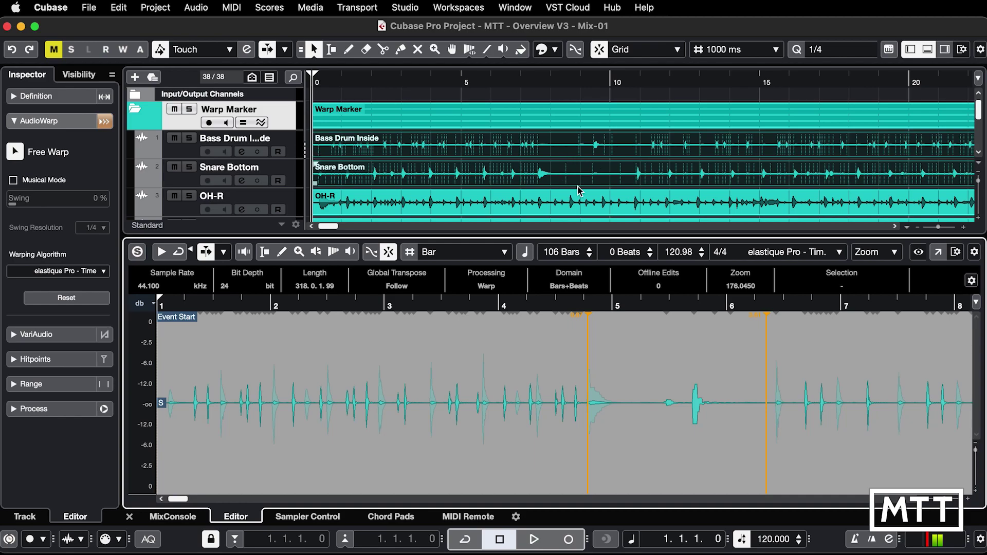
pyautogui.click(571, 198)
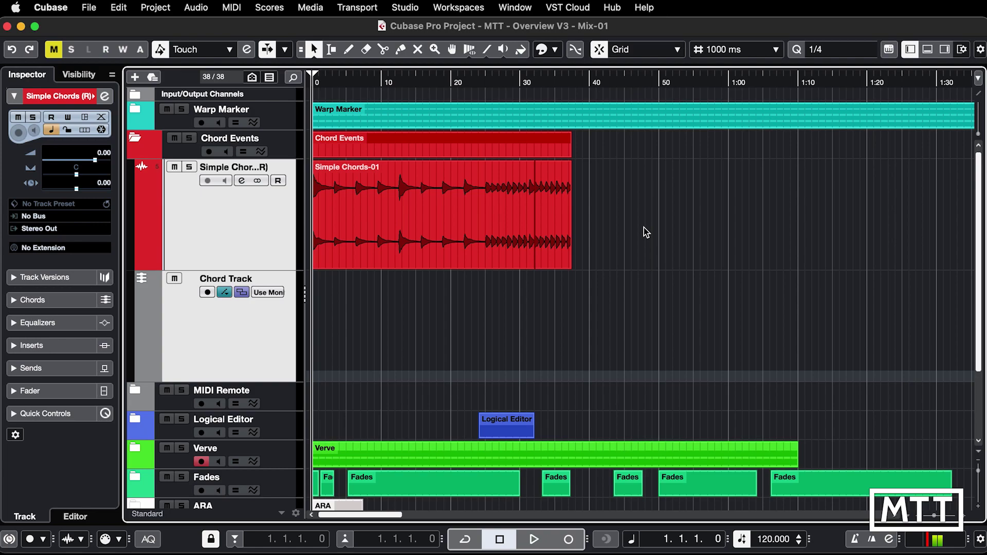
# Create chord events on the Chord Track from the Simple Chords-01 audio event
pyautogui.click(272, 338)
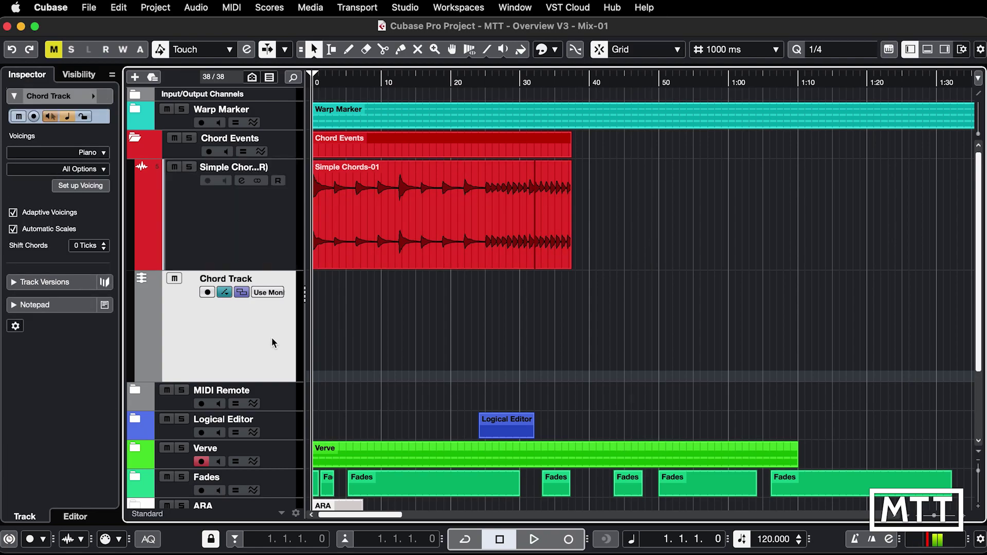
pyautogui.click(265, 242)
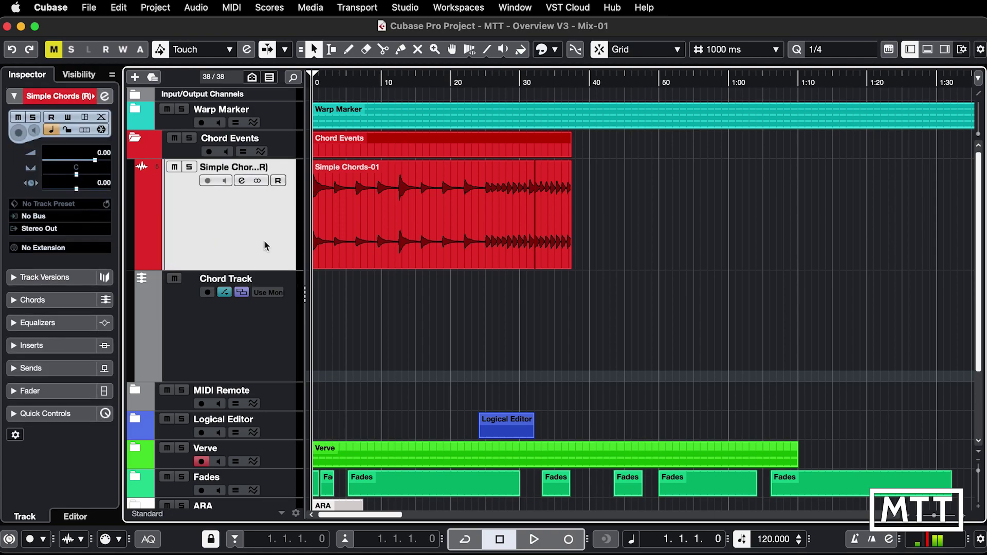
pyautogui.click(454, 228)
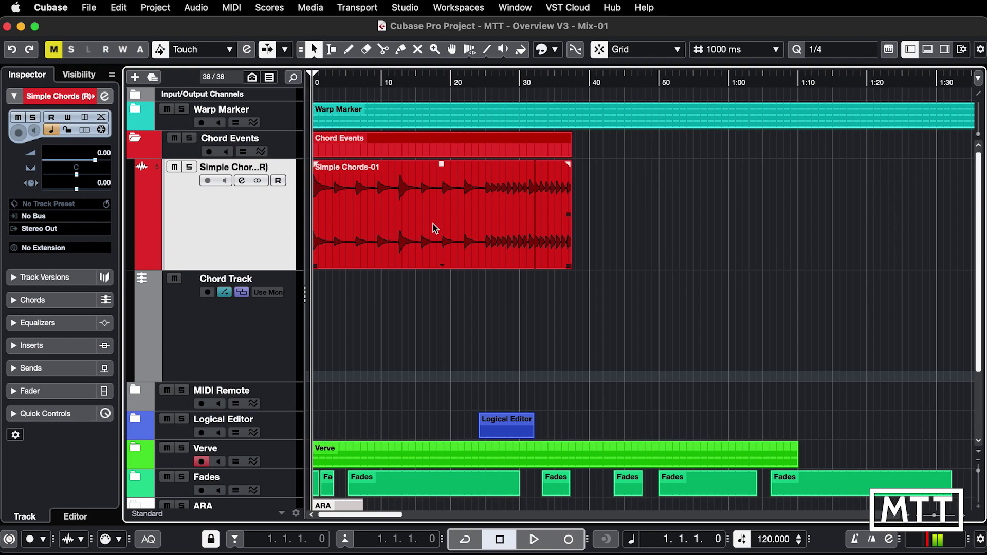
pyautogui.moveTo(433, 224); pyautogui.dragTo(425, 308)
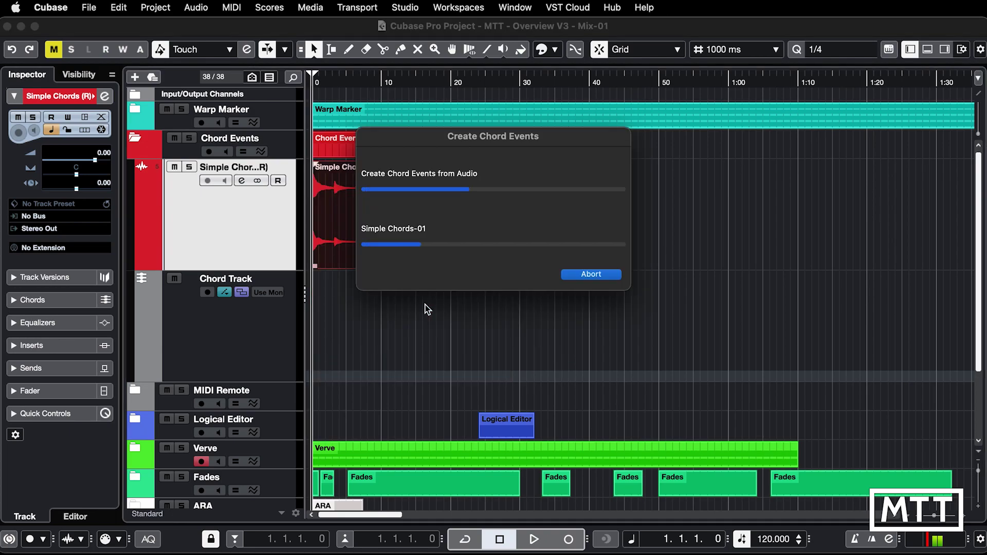
pyautogui.click(425, 308)
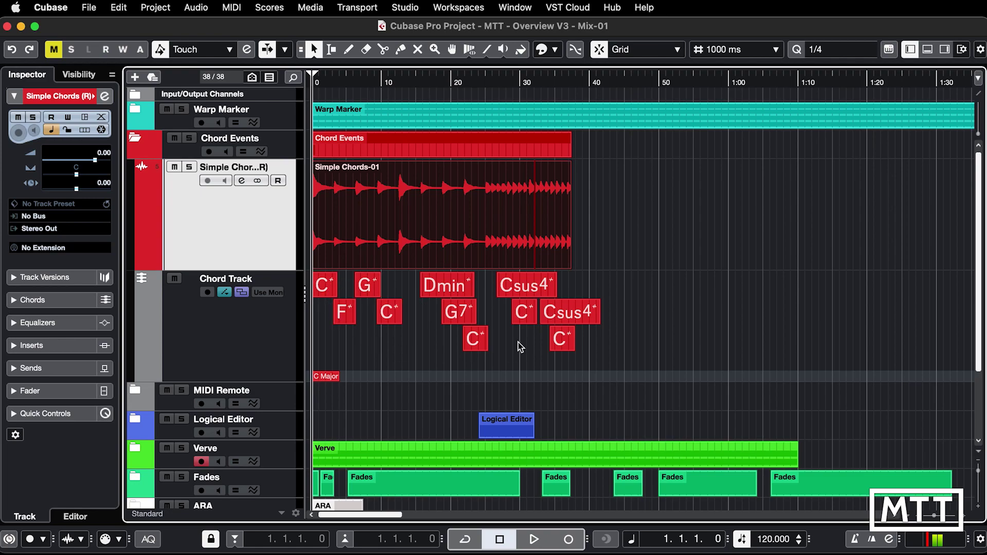
pyautogui.click(624, 343)
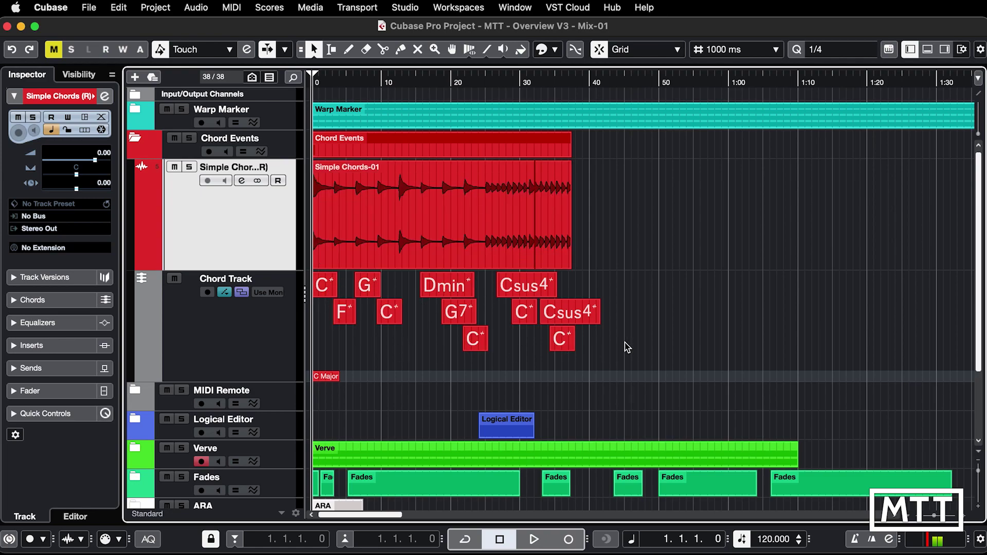
# Open the Dmin chord event for editing and examine its alternatives in the Chord Assistant
pyautogui.click(441, 285)
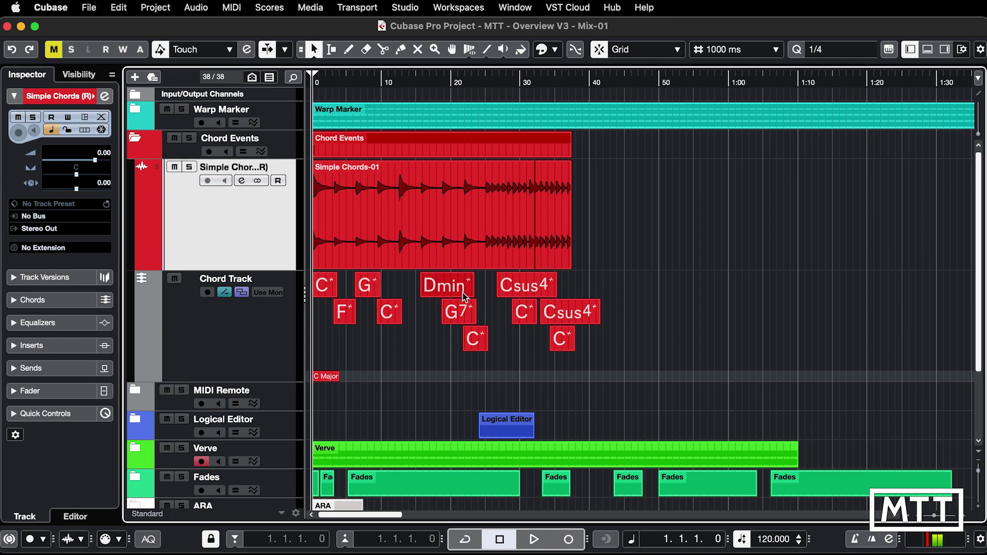
pyautogui.doubleClick(440, 286)
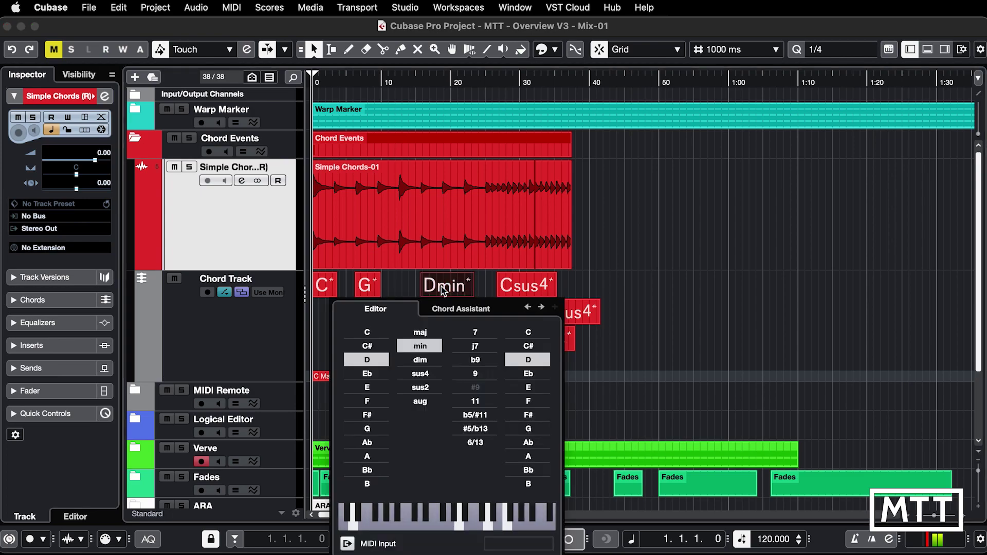
pyautogui.click(454, 311)
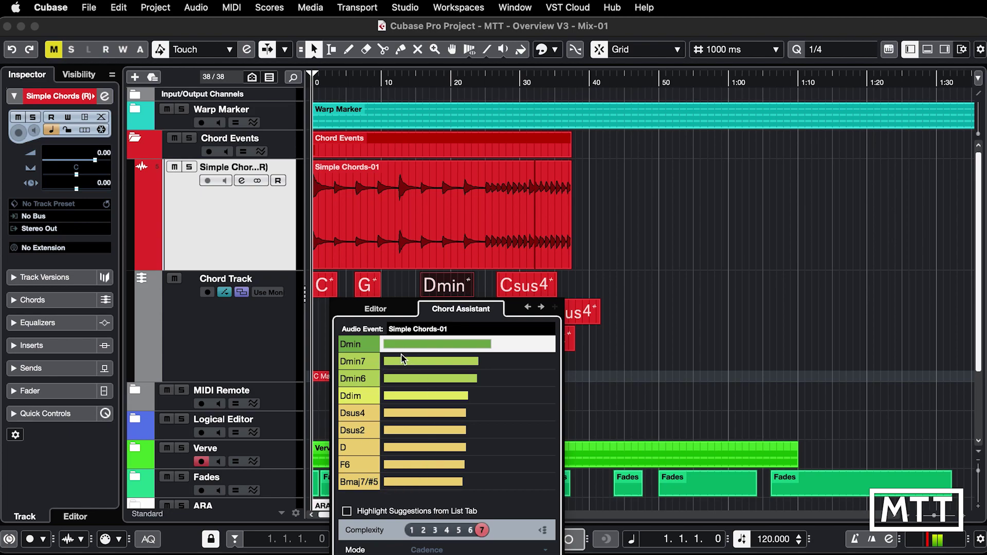
pyautogui.click(393, 308)
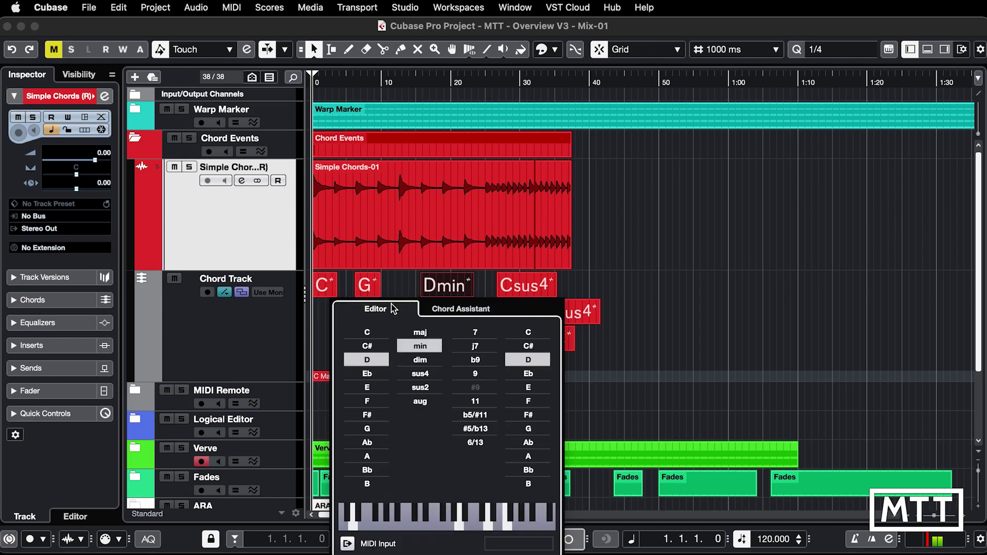
pyautogui.click(443, 312)
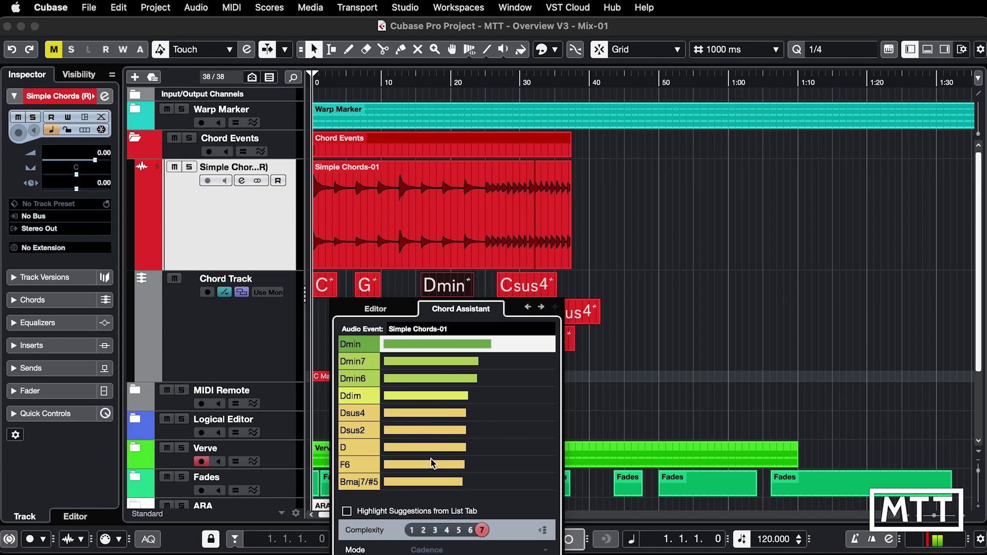
# Change the Dmin chord event's type to dim in the chord editor
pyautogui.click(387, 308)
pyautogui.click(406, 360)
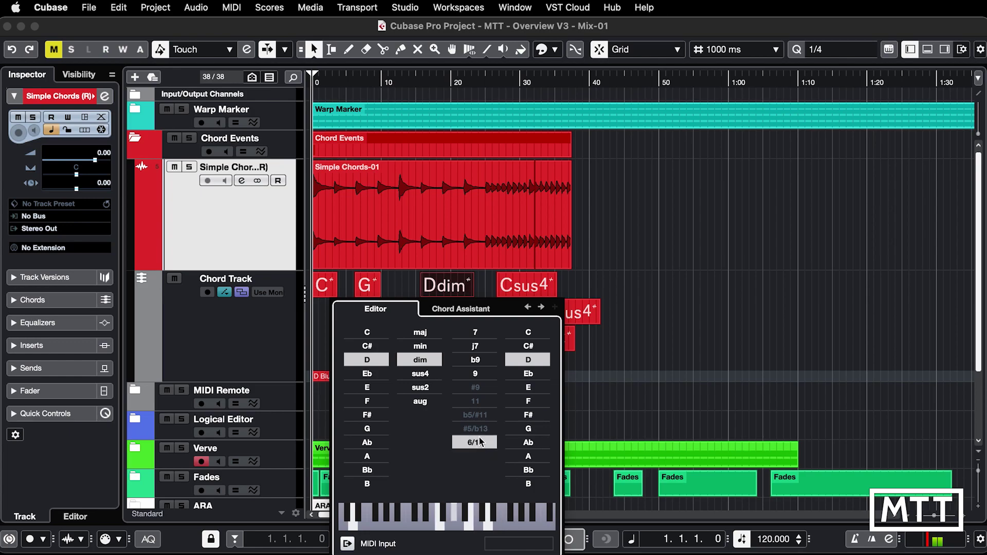
# Set the bass note of the edited Ddim chord event to Eb
pyautogui.click(528, 373)
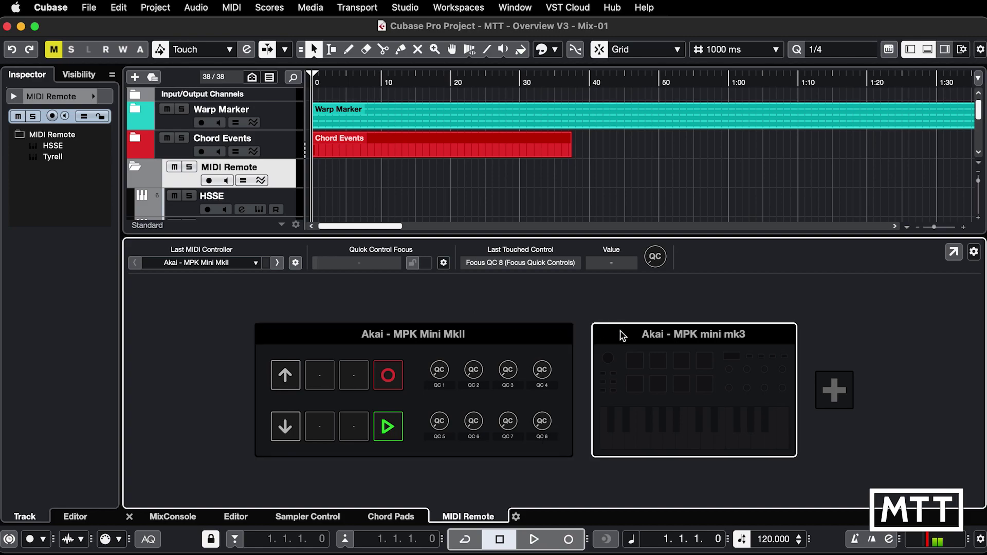
# Open the MIDI Remote Mapping Assistant for the Akai MPK Mini MkII and show its Functions Browser
pyautogui.moveTo(618, 336)
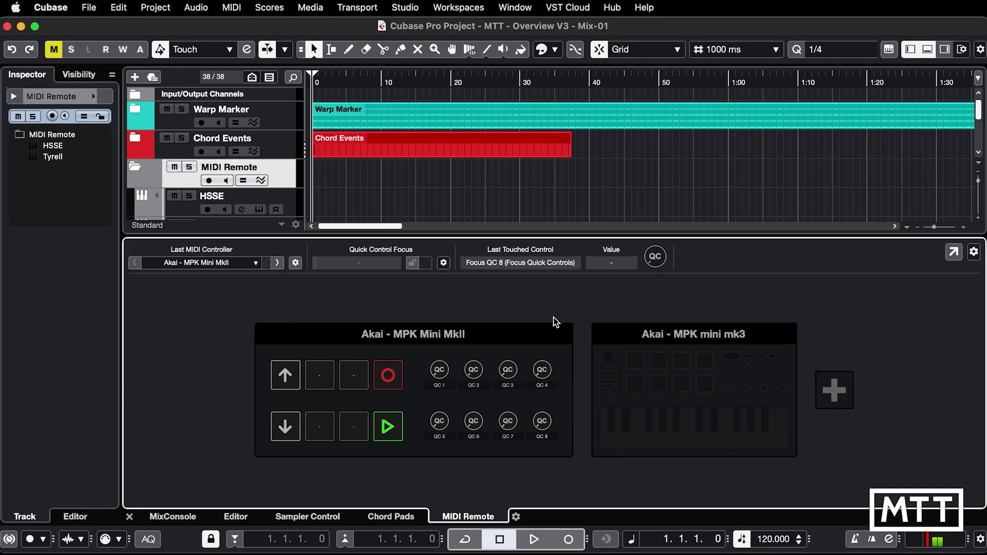
pyautogui.moveTo(483, 339)
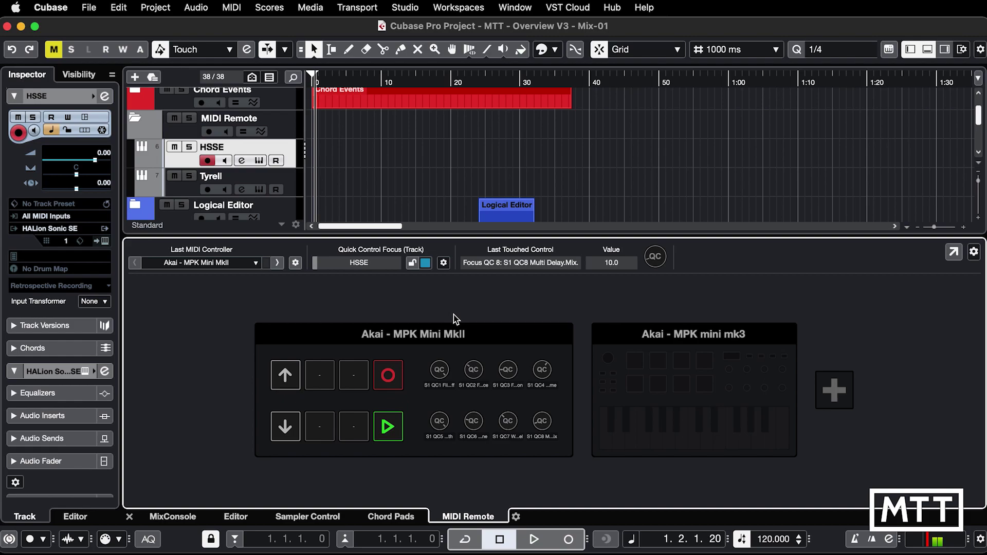
pyautogui.moveTo(442, 332)
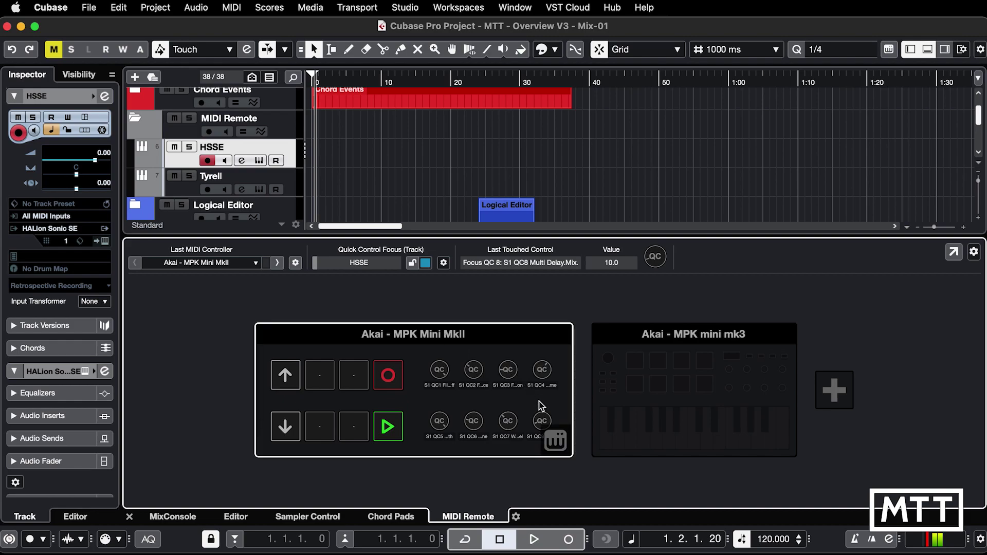
pyautogui.click(556, 440)
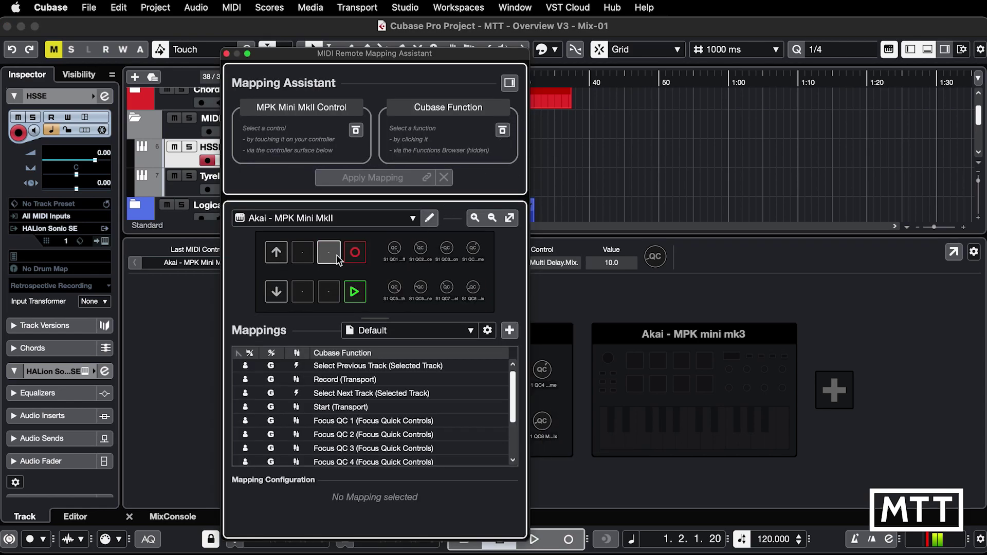
pyautogui.click(510, 83)
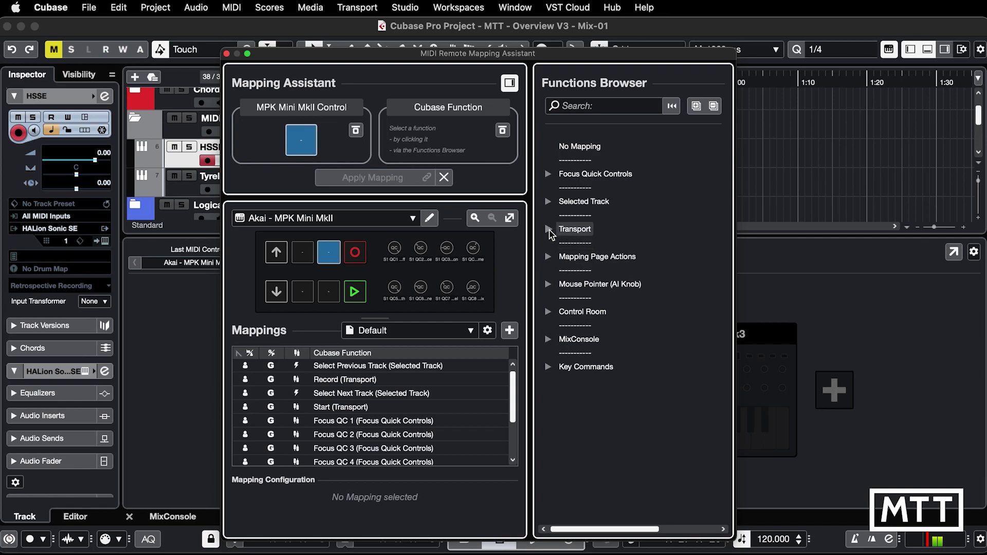
# Assign the transport Cycle key command to the blank MPK Mini MkII button beside Record and close the Mapping Assistant
pyautogui.click(581, 109)
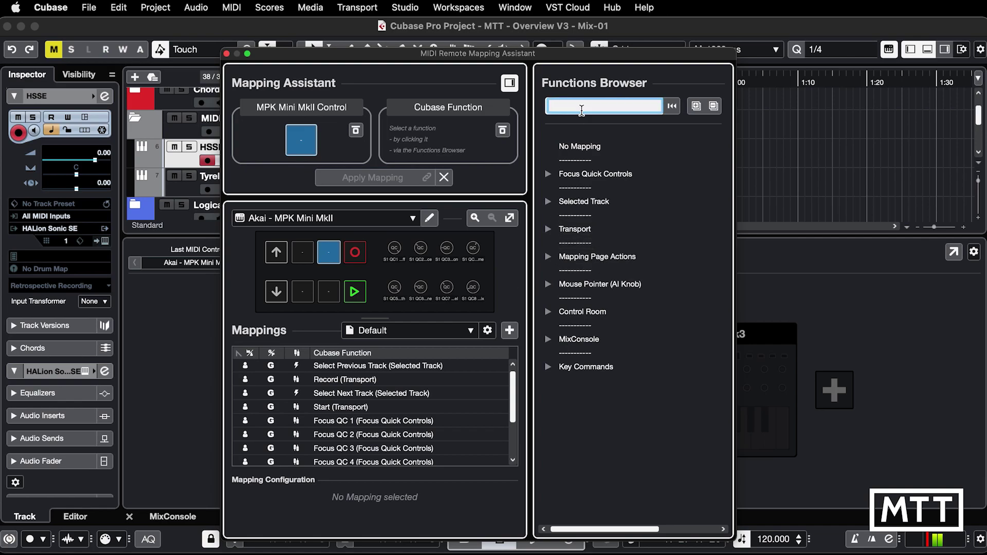
pyautogui.write('cyce')
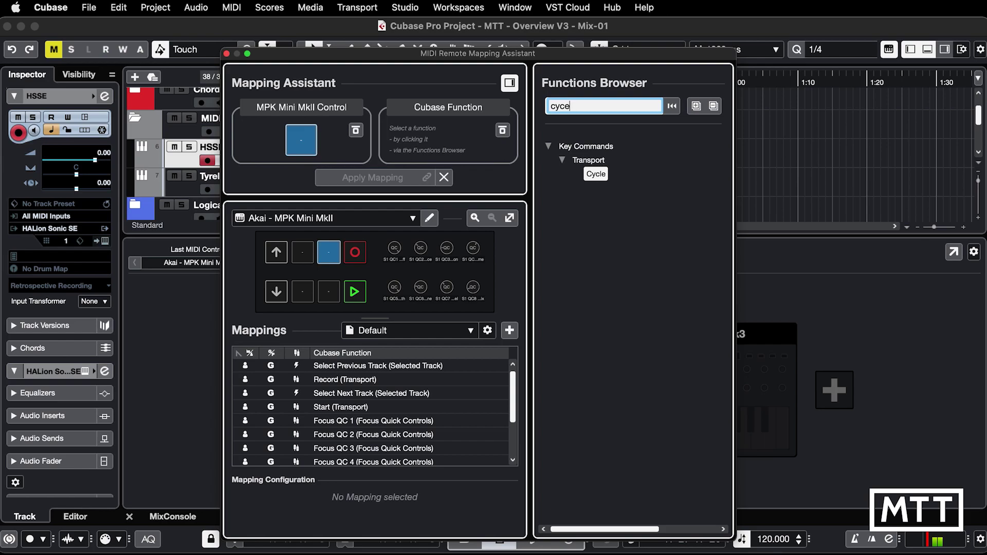
pyautogui.doubleClick(596, 174)
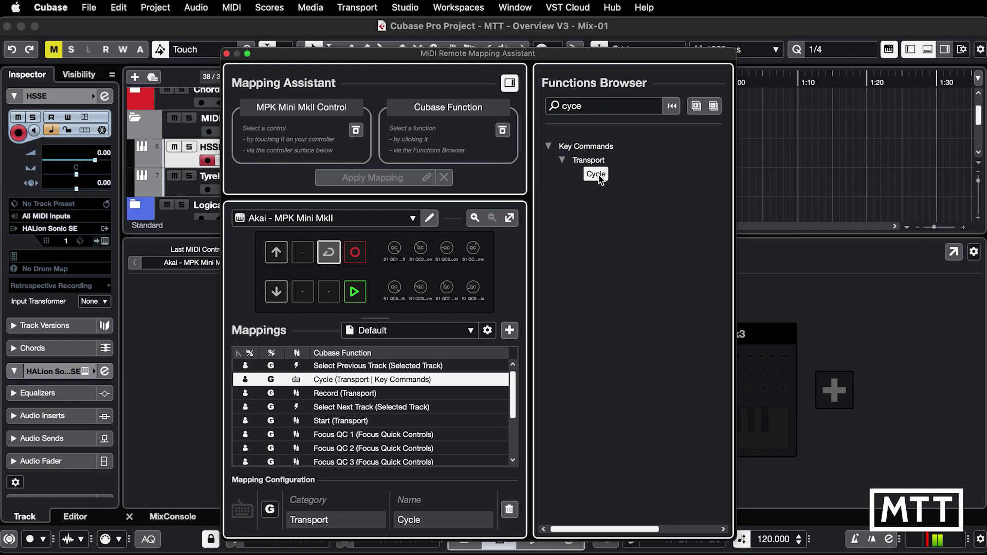
pyautogui.click(227, 54)
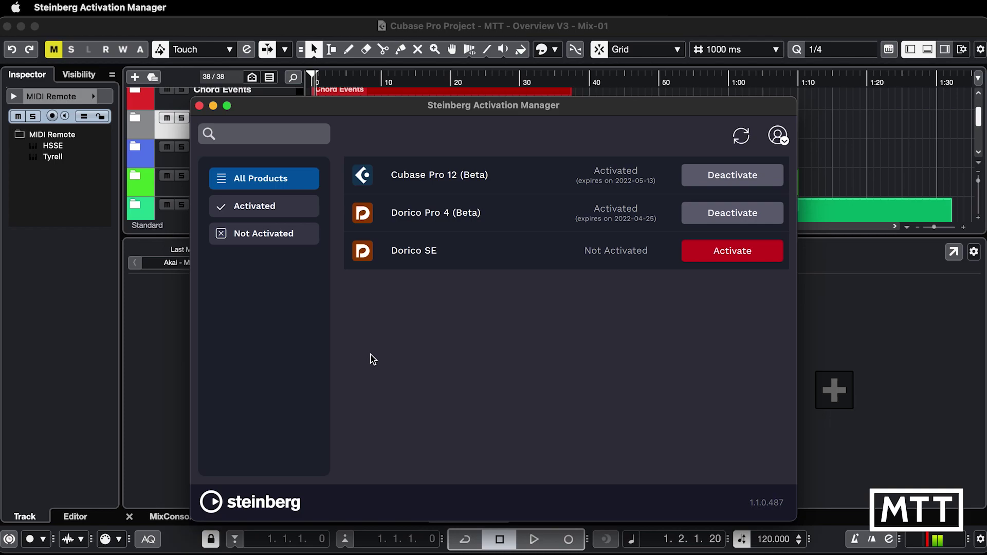
# Examine the signed-in account options in Steinberg Activation Manager
pyautogui.click(778, 135)
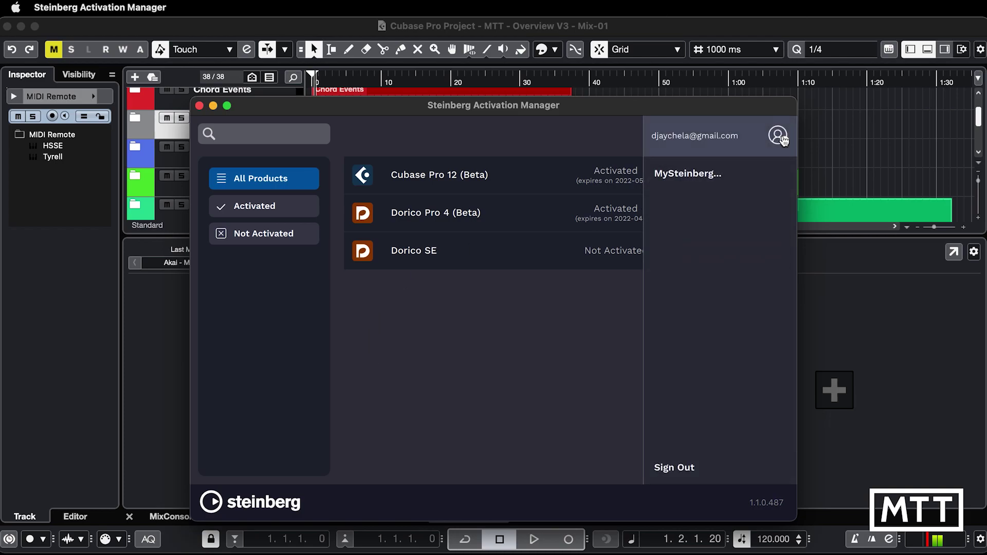
pyautogui.click(588, 431)
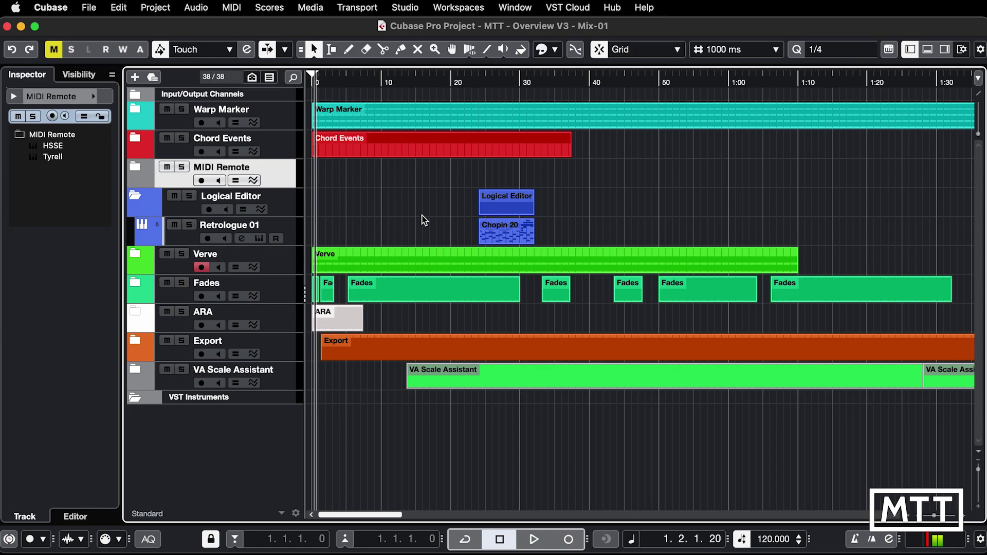
# Open the Logical Editor setup for the Chopin 20 MIDI part on the Retrologue 01 track
pyautogui.click(489, 231)
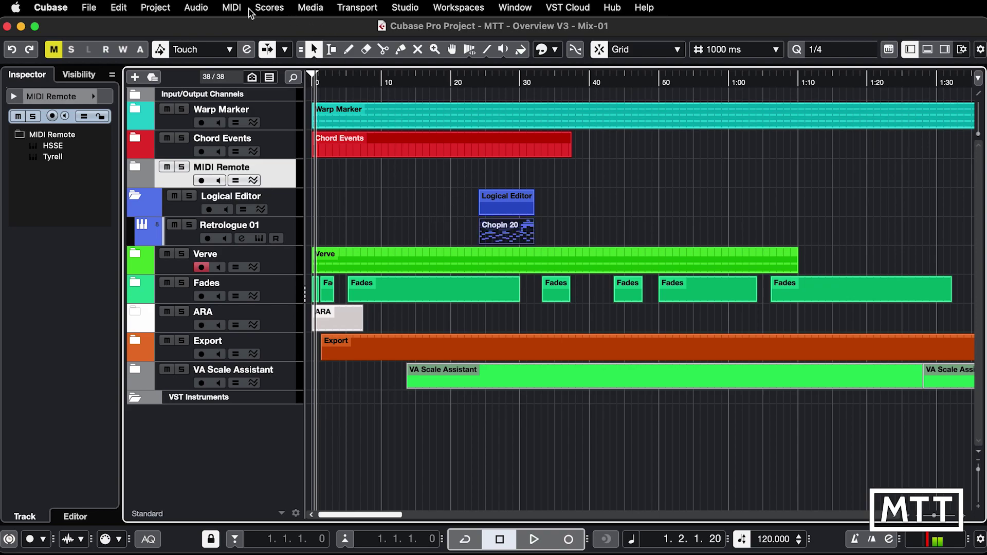
pyautogui.click(234, 9)
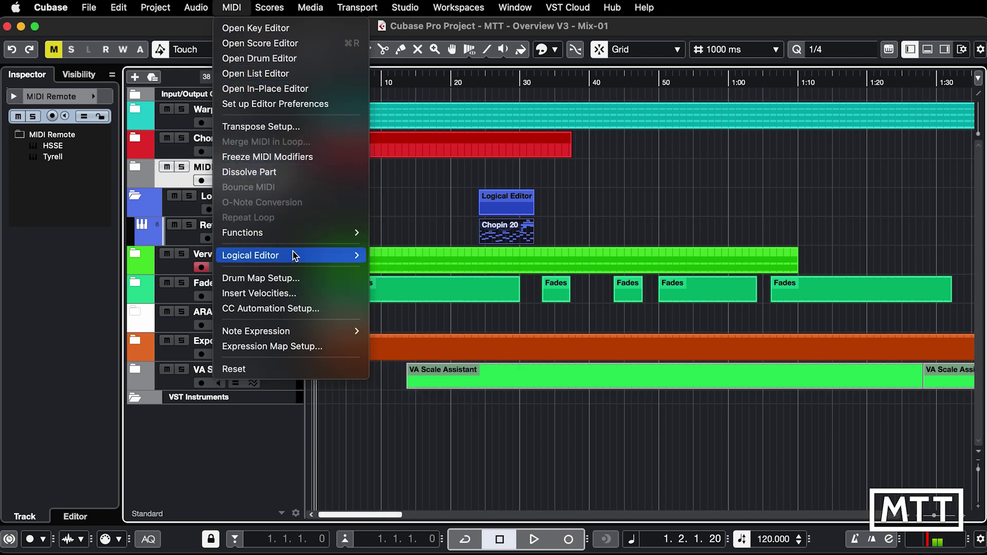
pyautogui.moveTo(294, 255)
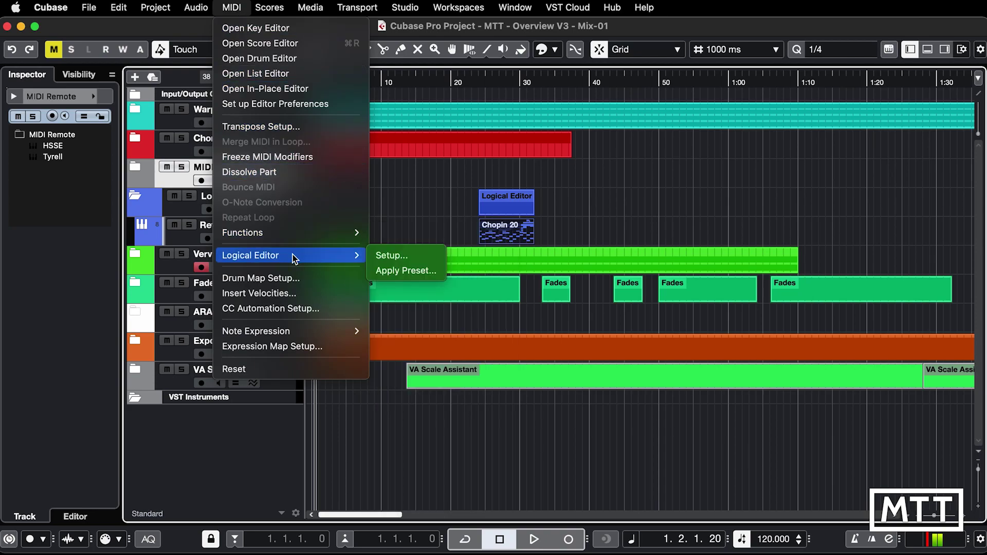
pyautogui.click(394, 256)
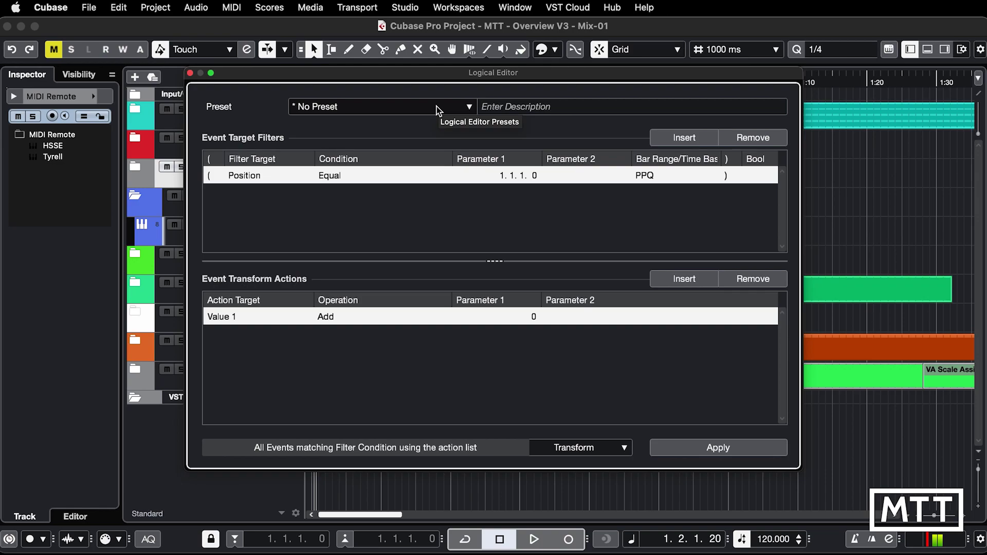
# Examine the Logical Editor's user presets, including the Earlier Presets folder, and its factory preset categories
pyautogui.click(436, 109)
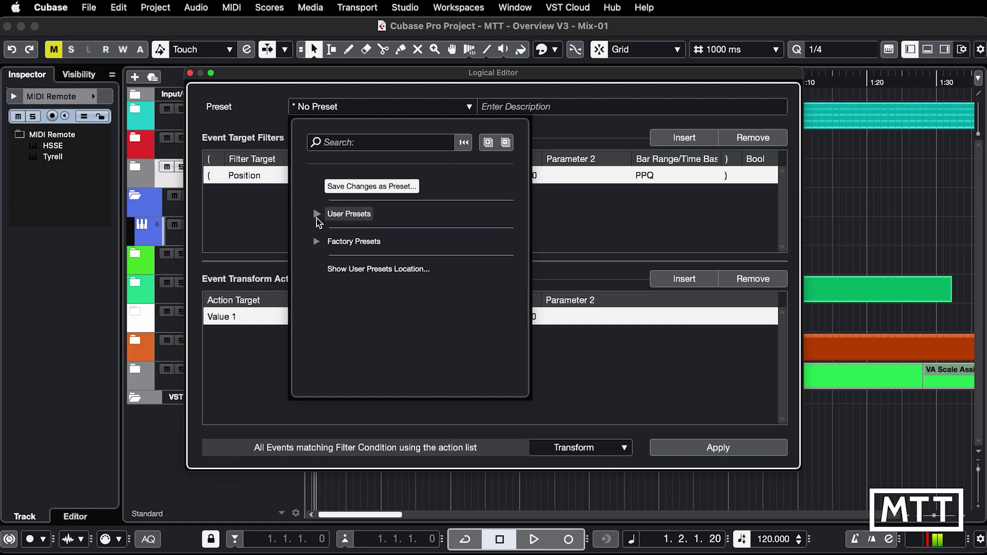
pyautogui.click(317, 215)
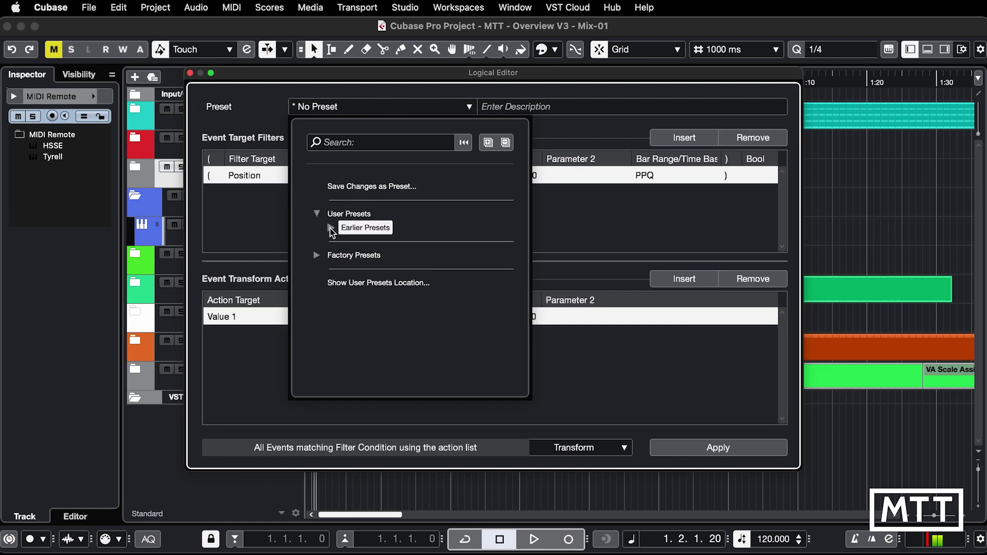
pyautogui.click(330, 229)
pyautogui.click(331, 231)
pyautogui.click(317, 214)
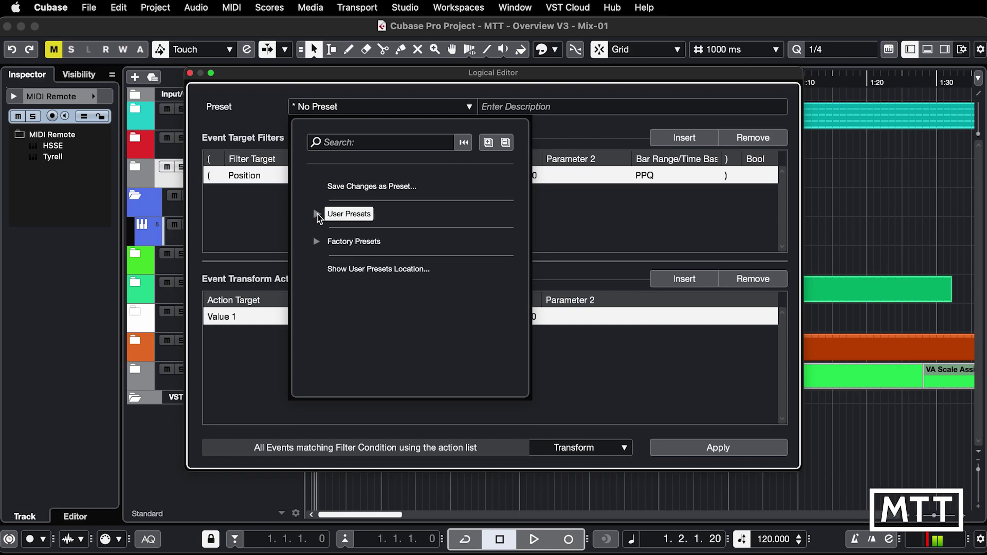
pyautogui.click(317, 242)
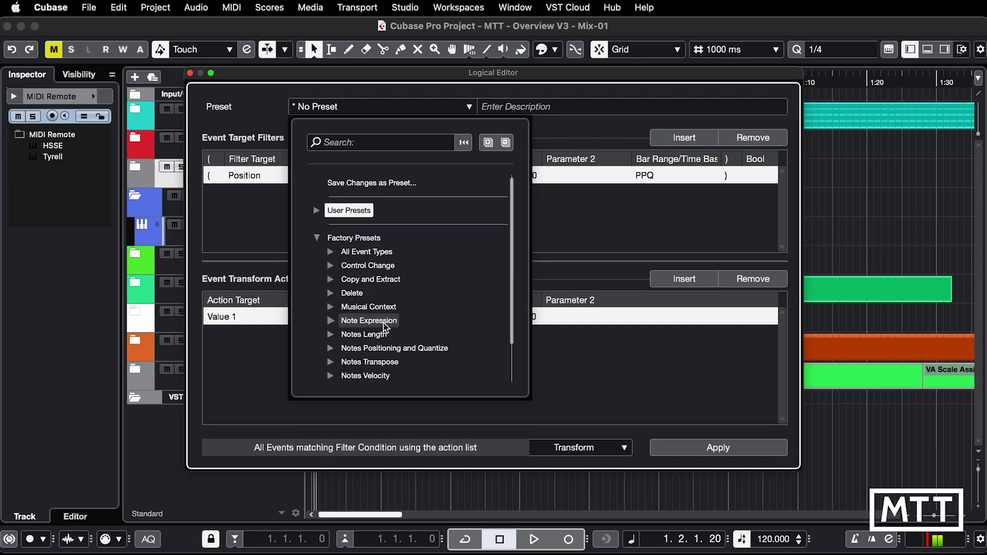
pyautogui.scroll(-3, 370, 318)
pyautogui.scroll(3, 386, 329)
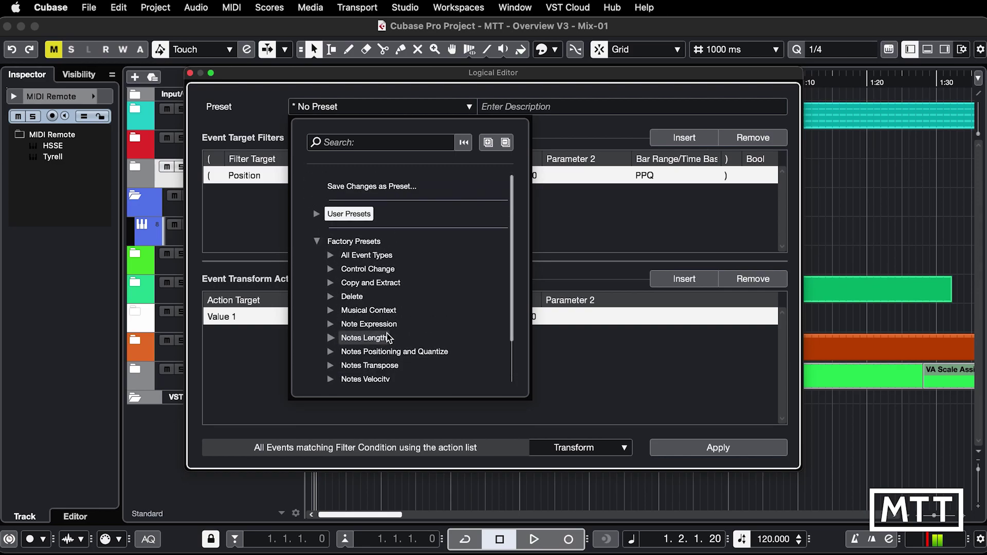
pyautogui.click(317, 214)
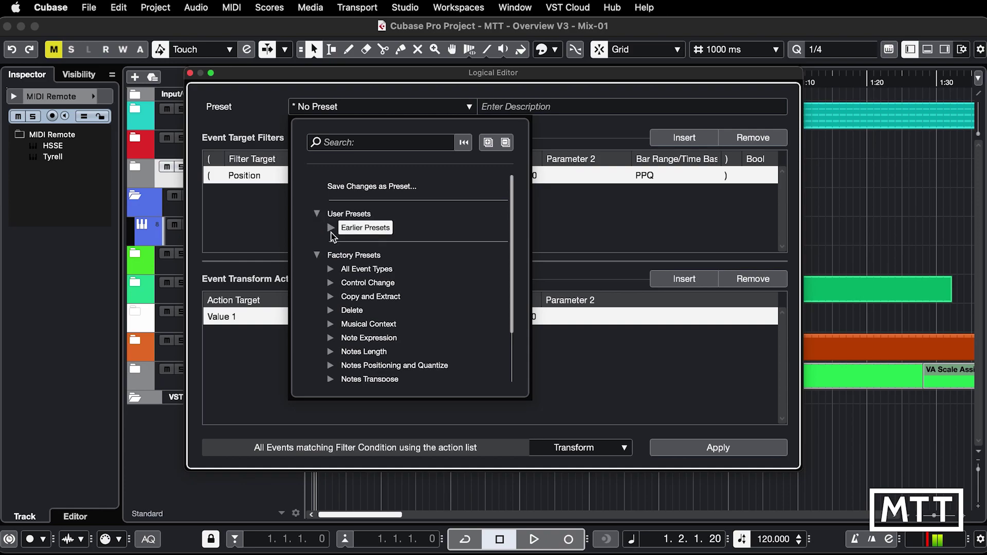
pyautogui.click(331, 229)
pyautogui.scroll(-9, 366, 285)
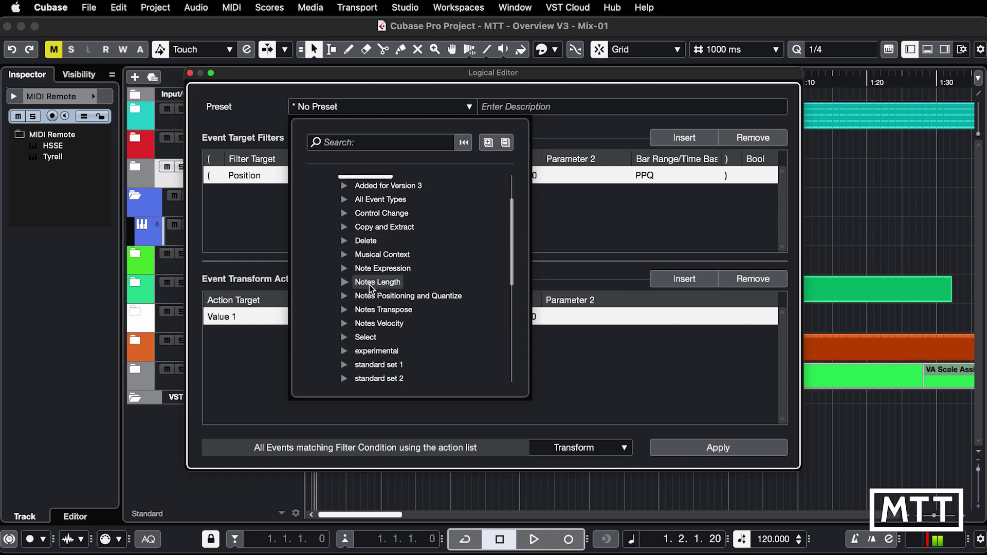
pyautogui.scroll(8, 369, 288)
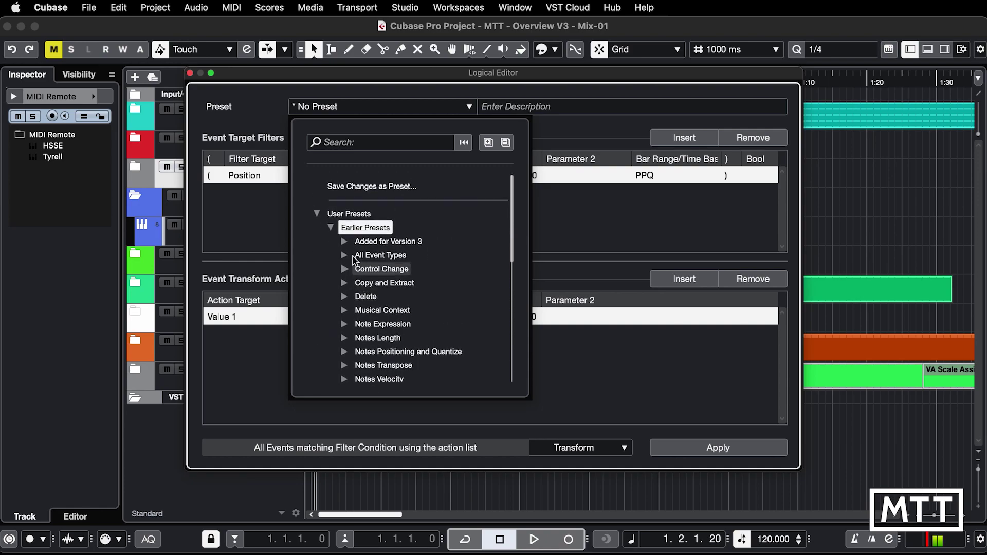
pyautogui.click(316, 214)
pyautogui.scroll(-3, 356, 288)
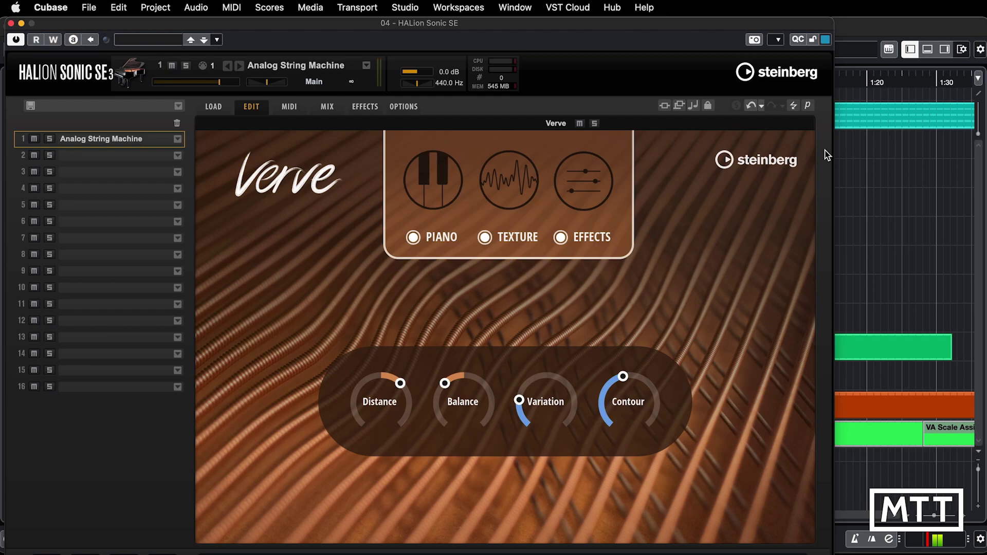
# Examine the Piano, Texture and Effects settings of the Verve instrument, including the list of available textures
pyautogui.click(433, 180)
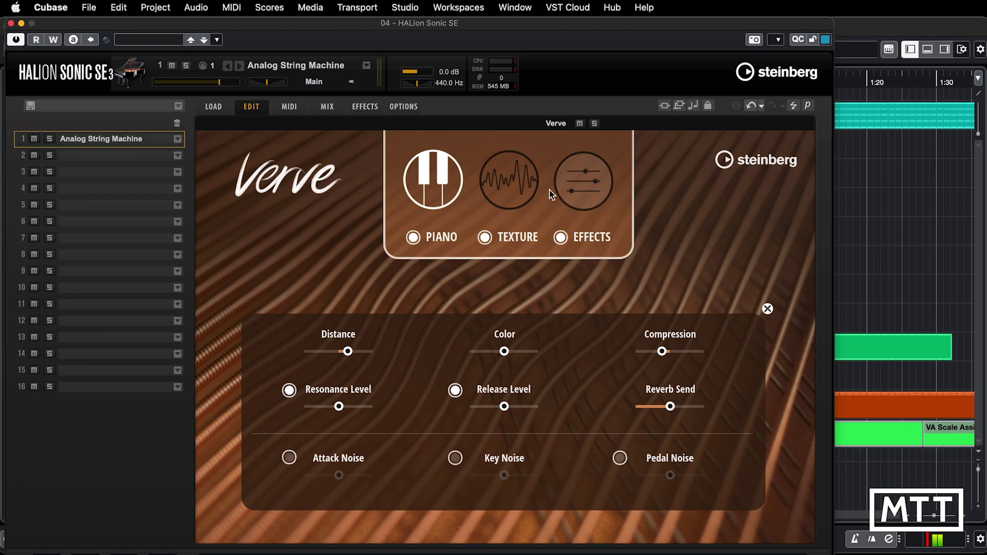
pyautogui.click(518, 189)
pyautogui.click(486, 344)
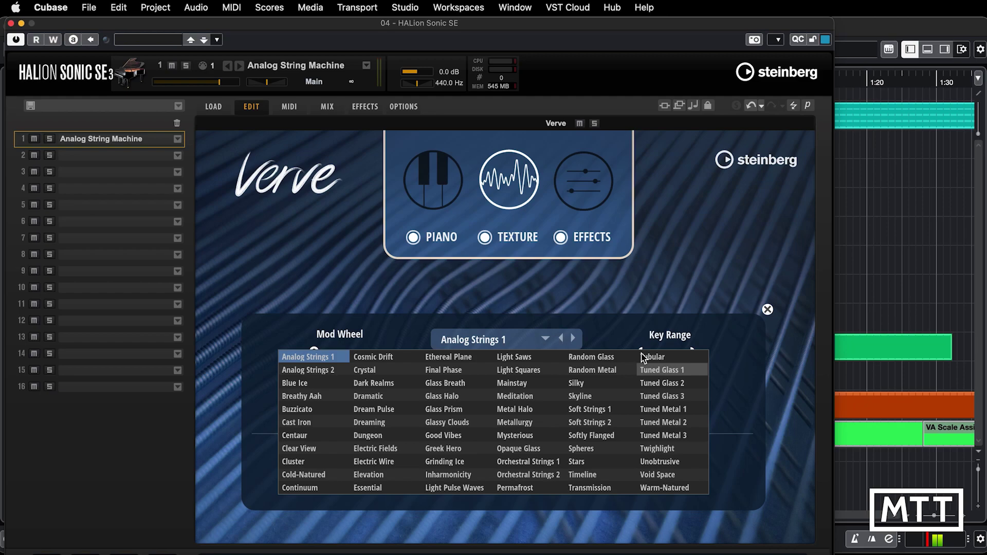
pyautogui.click(602, 299)
pyautogui.click(584, 177)
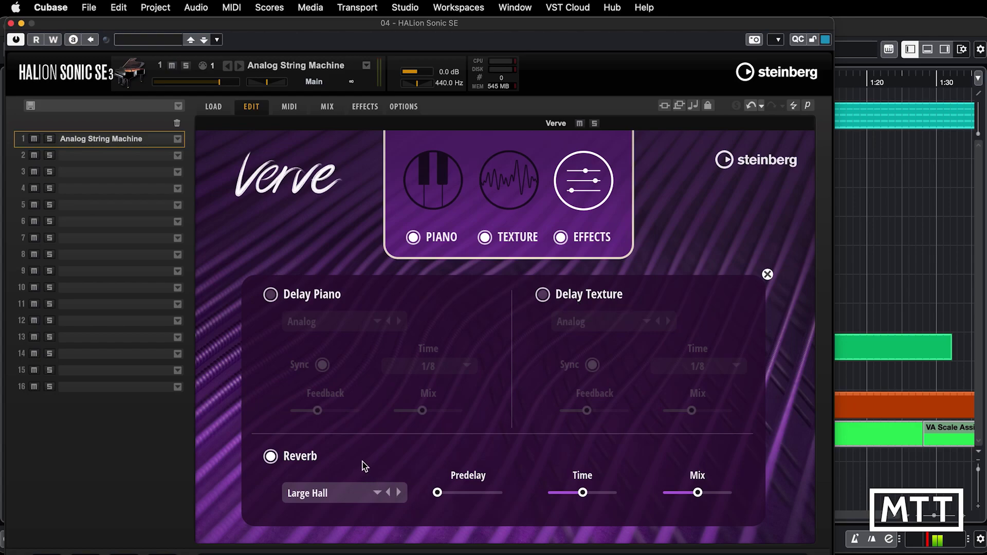
pyautogui.click(767, 274)
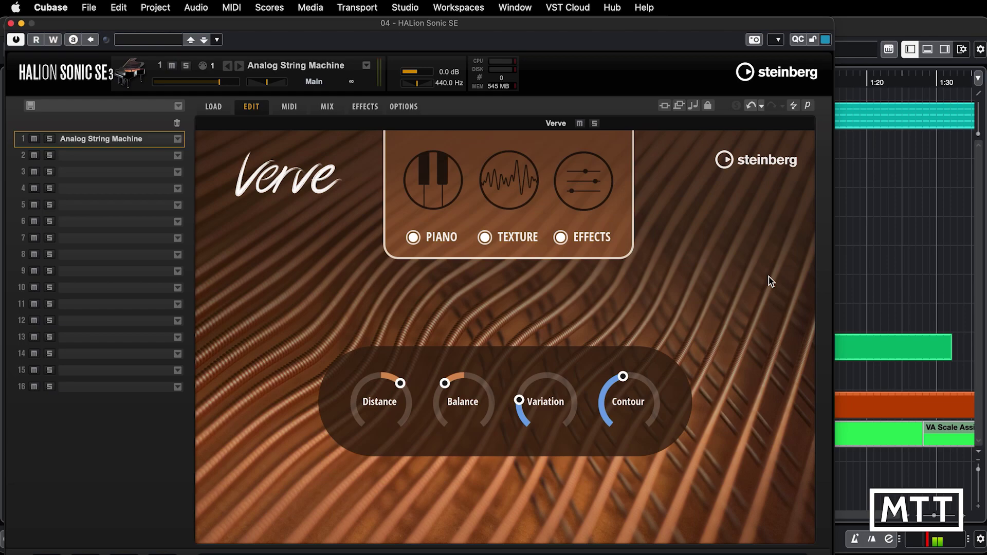
# Play back the soloed Verve piano parts in the project
pyautogui.click(363, 267)
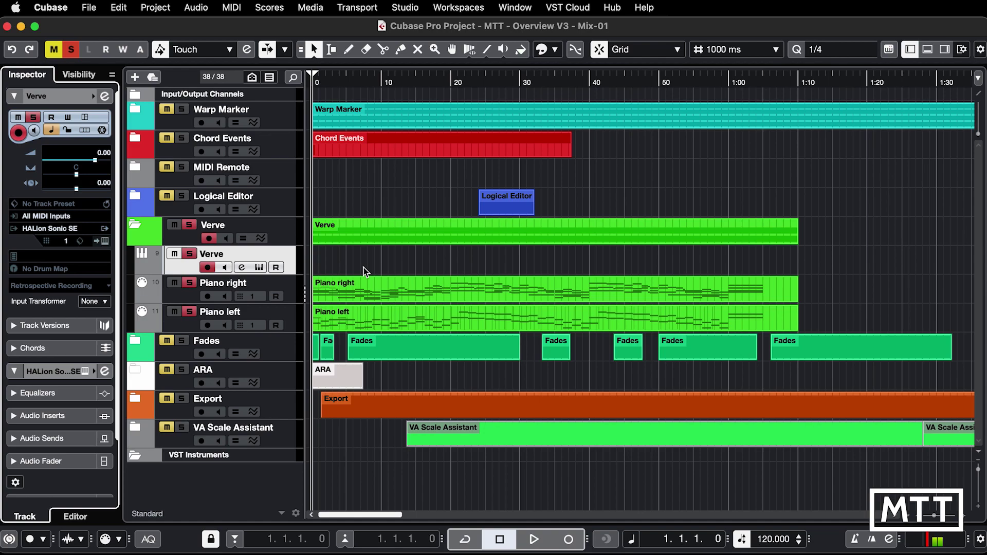
pyautogui.press('space')
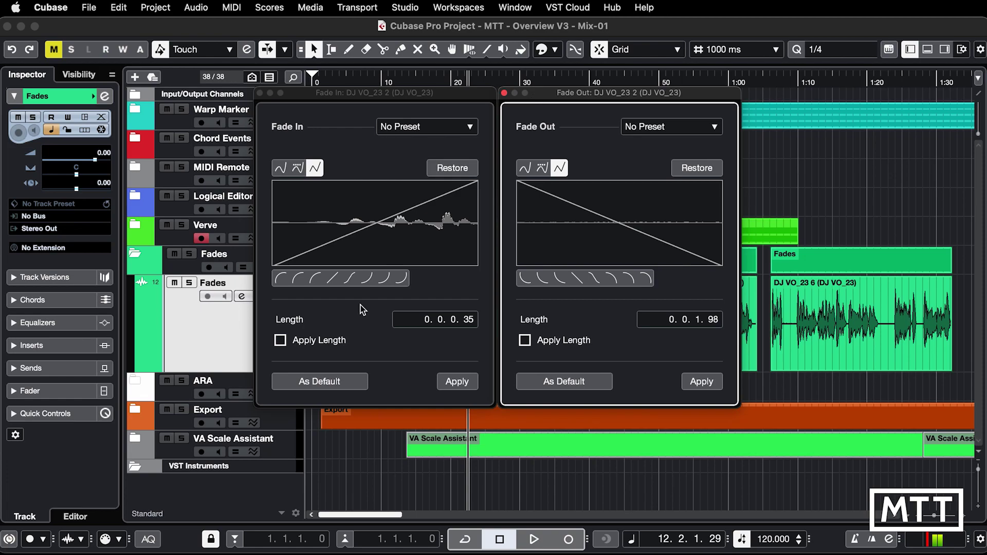
# Store the current linear fade-in settings of the DJ VO_23 2 event as the default
pyautogui.click(319, 381)
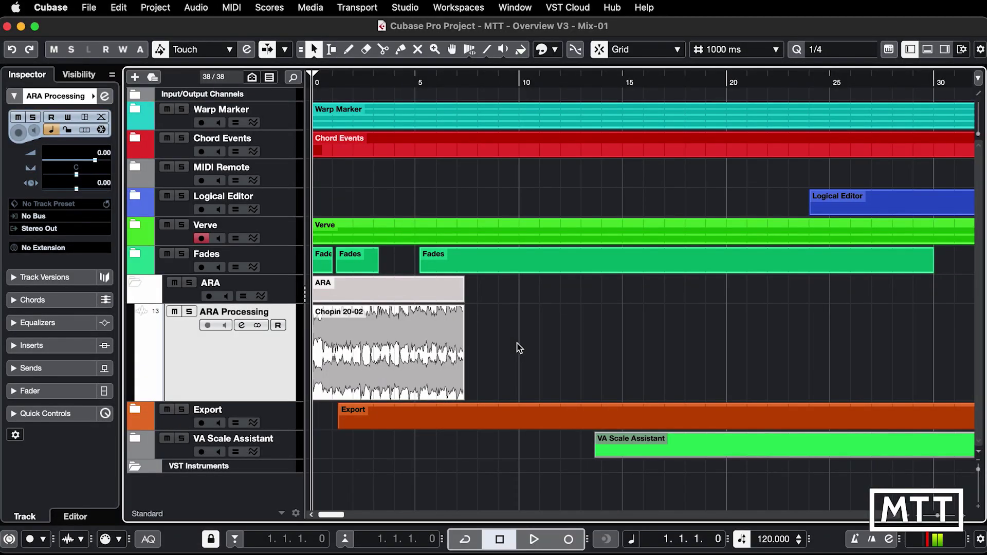
# Examine the extensions available for the Chopin 20-02 audio event, including Melodyne and SpectraLayers
pyautogui.click(400, 344)
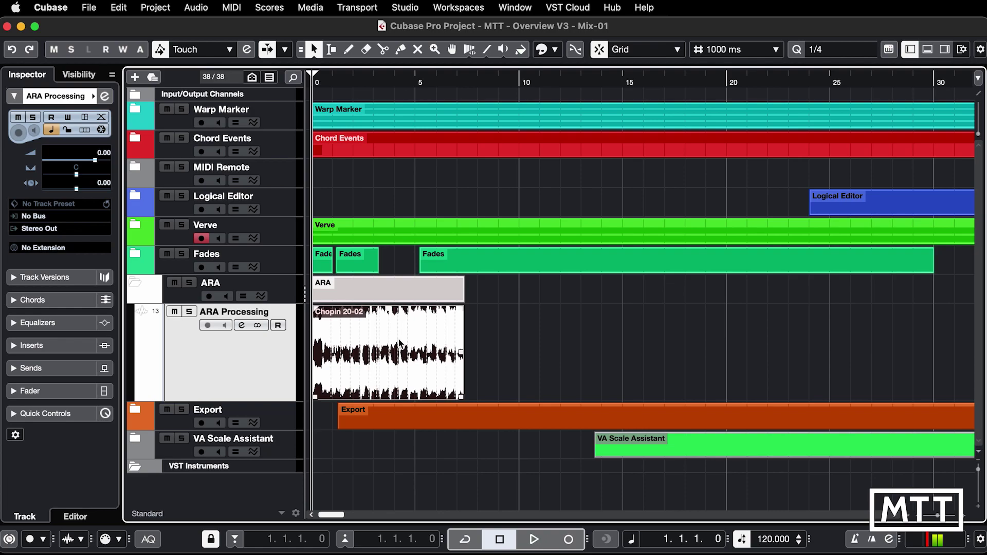
pyautogui.rightClick(400, 342)
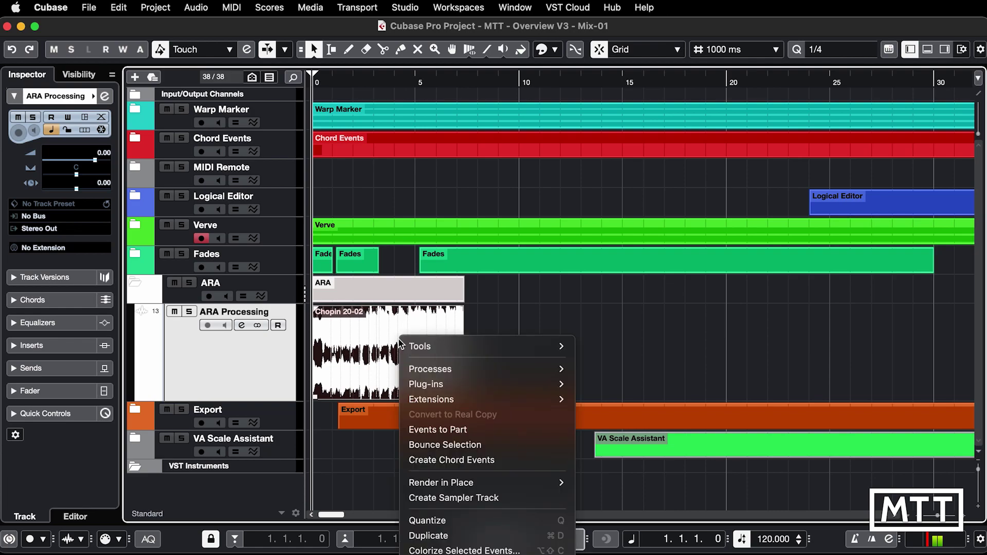
pyautogui.moveTo(523, 399)
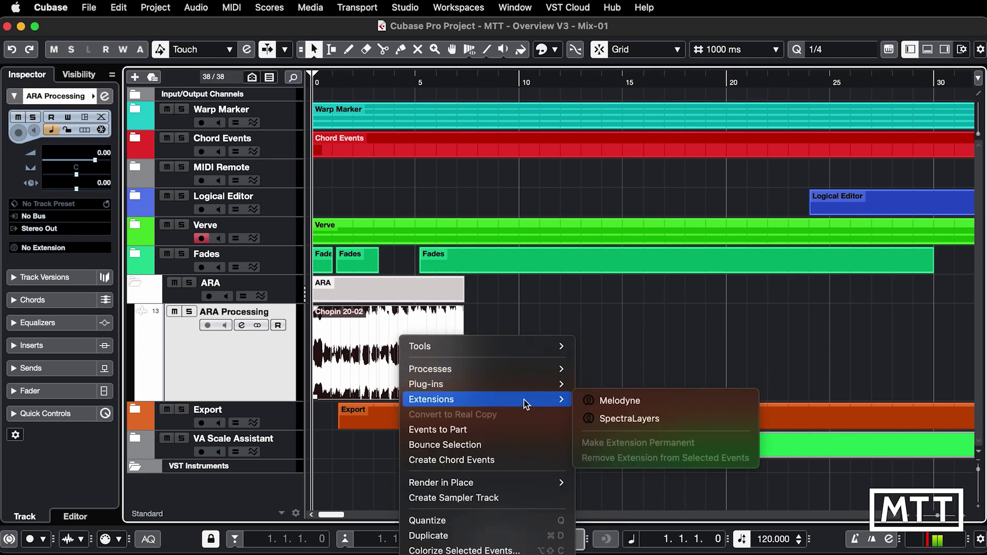
pyautogui.click(613, 352)
pyautogui.click(533, 350)
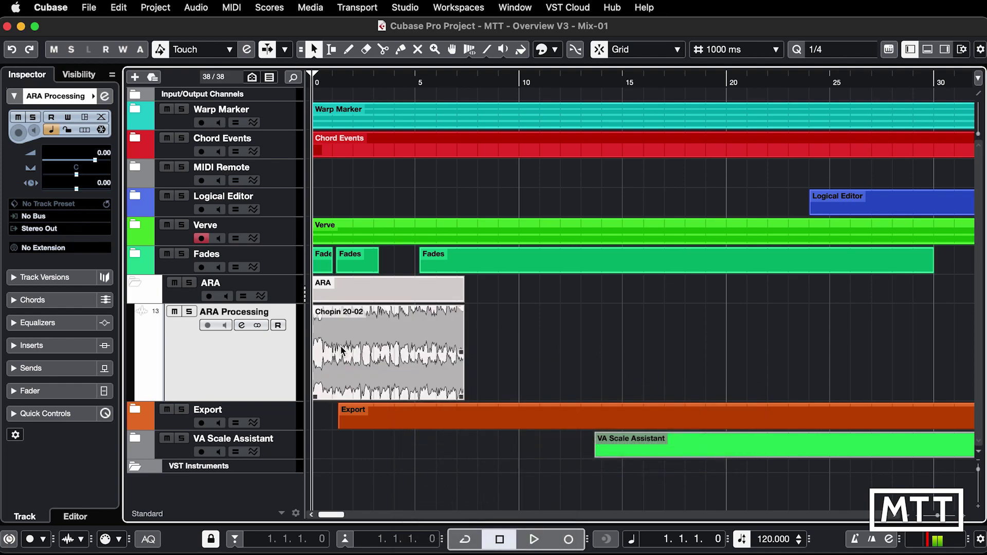
# Set the ARA Processing track's extension to SpectraLayers and open the Chopin 20-02 event for editing
pyautogui.click(31, 248)
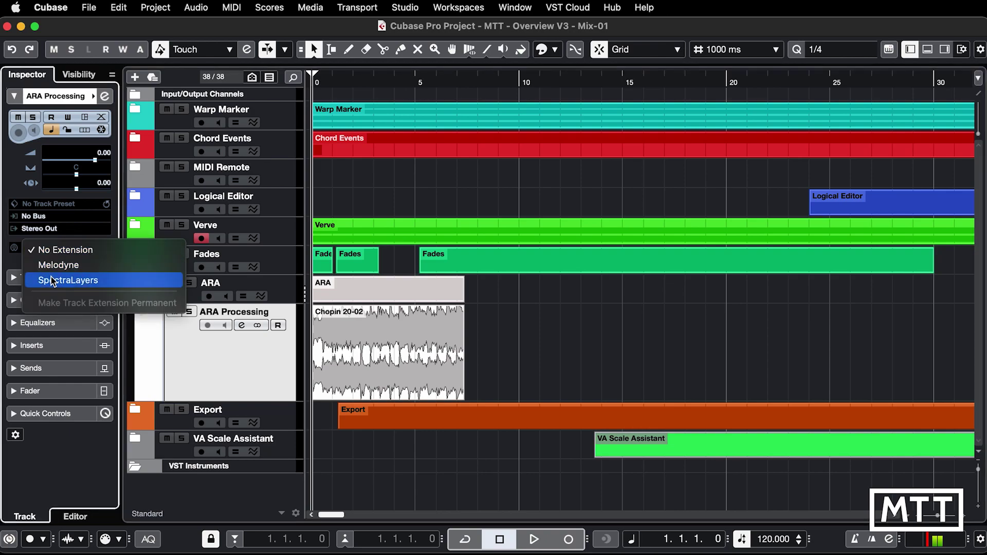
pyautogui.press('Escape')
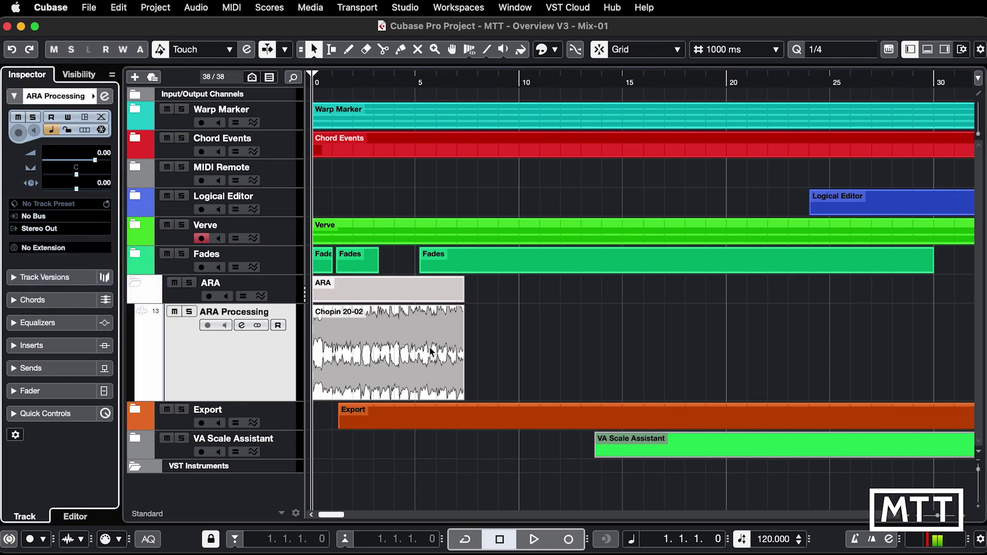
pyautogui.doubleClick(396, 343)
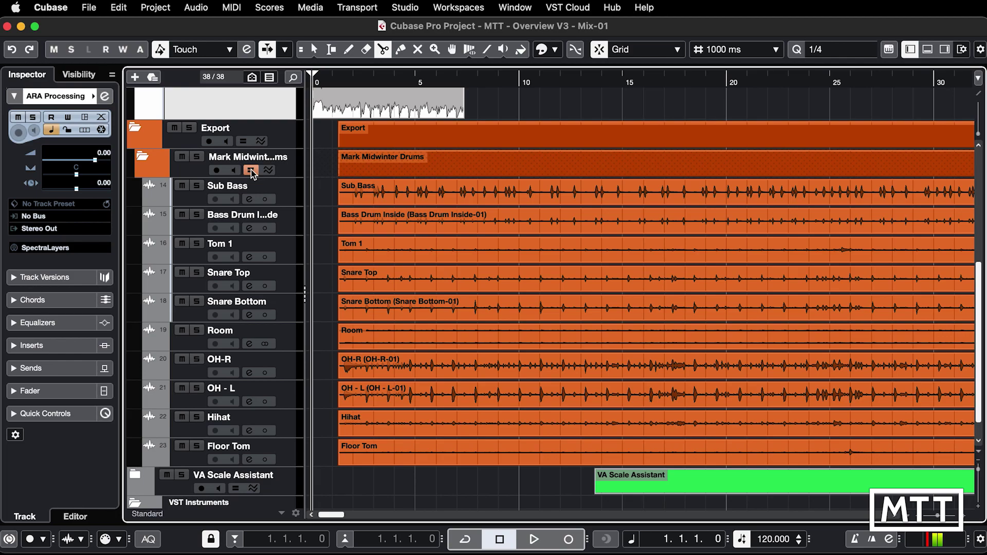
# Split the grouped drum events at 7 and 12 seconds, then return to the Object Selection tool
pyautogui.click(461, 229)
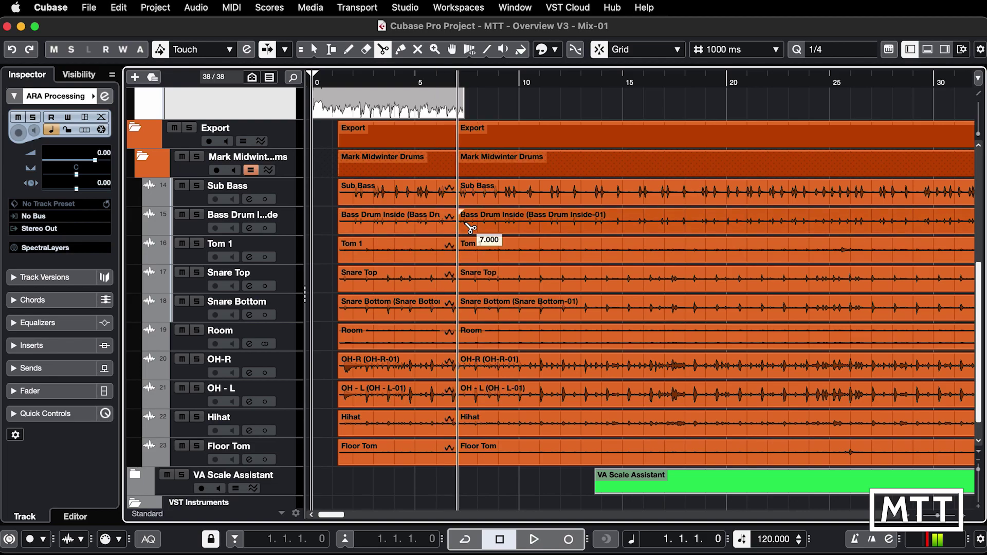
pyautogui.click(575, 226)
pyautogui.rightClick(354, 216)
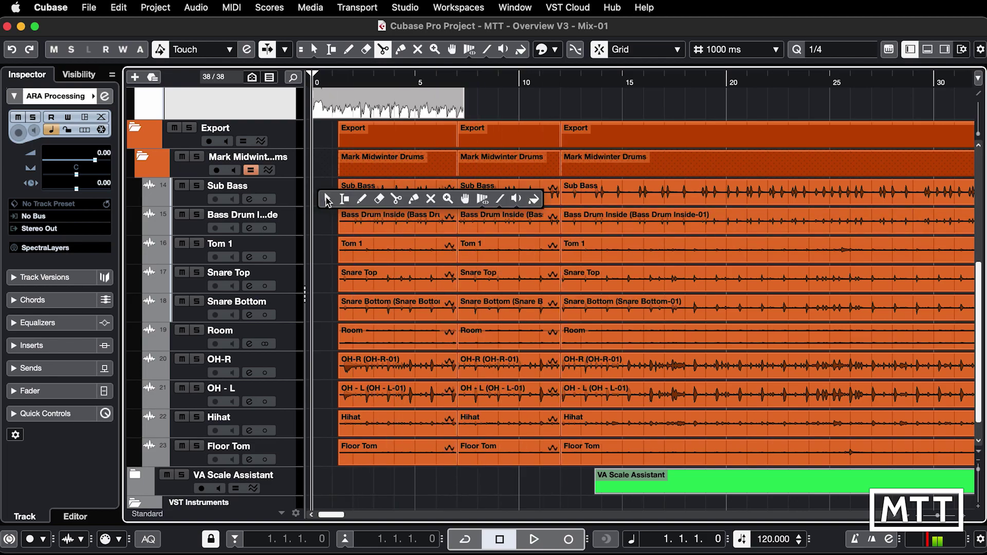
pyautogui.click(325, 202)
# Select the drum segments between 7 and 12 seconds on all drum tracks and open the Export Selected Events settings
pyautogui.click(270, 175)
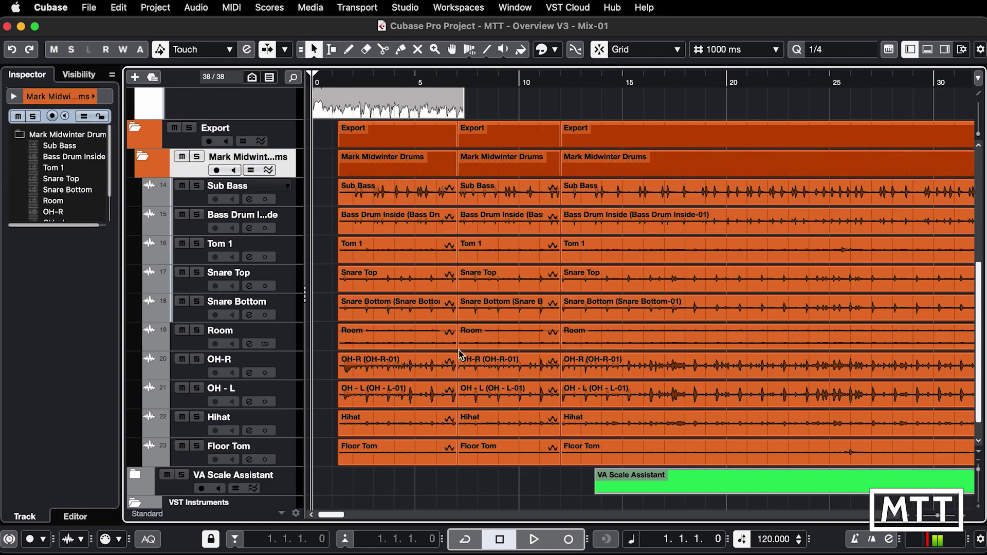
pyautogui.moveTo(503, 483); pyautogui.dragTo(525, 195)
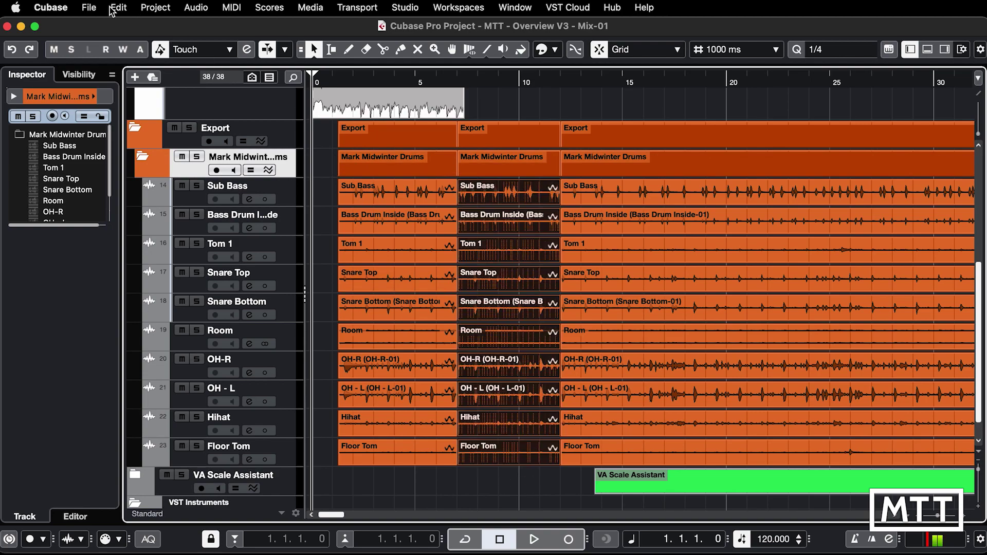
pyautogui.click(90, 8)
pyautogui.moveTo(158, 233)
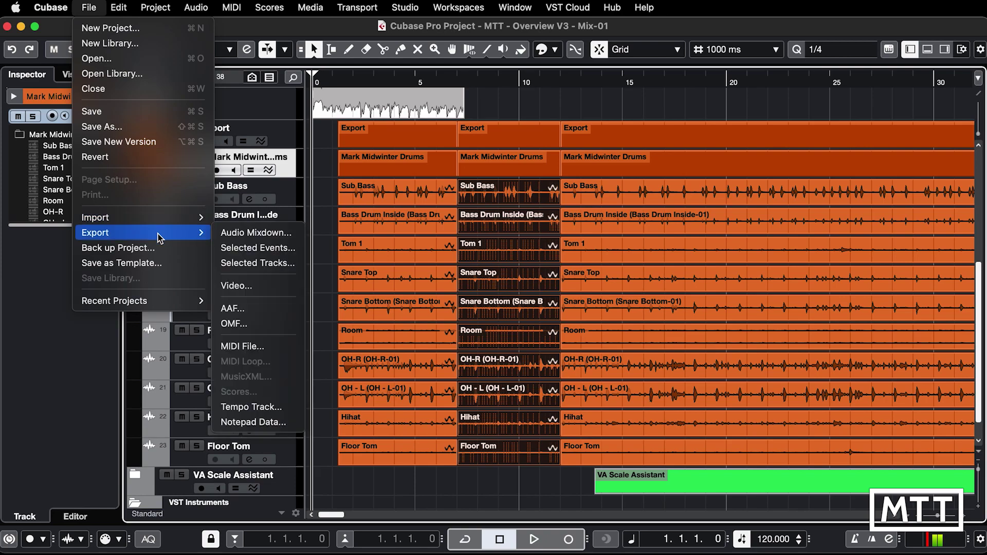
pyautogui.click(255, 249)
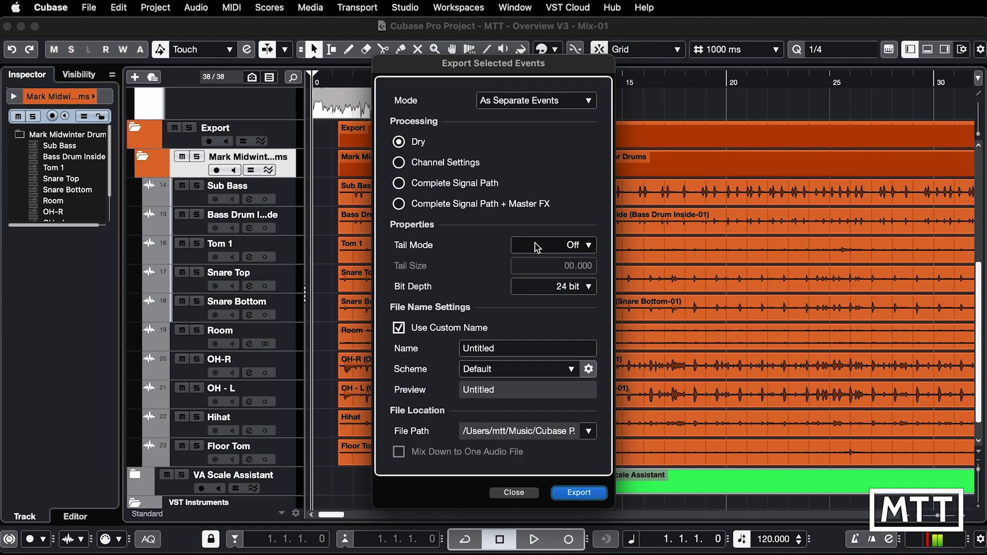
# Set the custom export name to Drums and build the naming scheme from the Event Name attribute
pyautogui.click(507, 348)
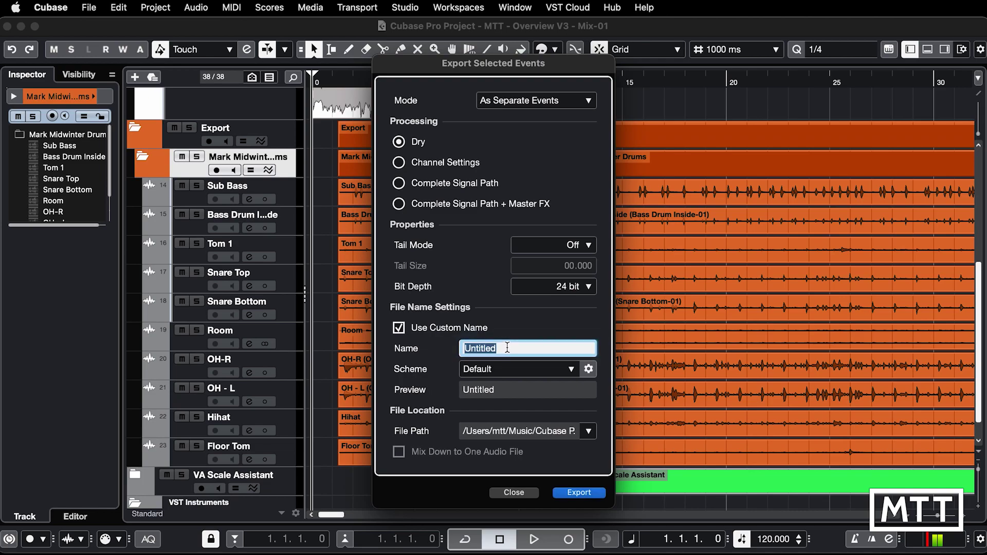
pyautogui.write('Drums')
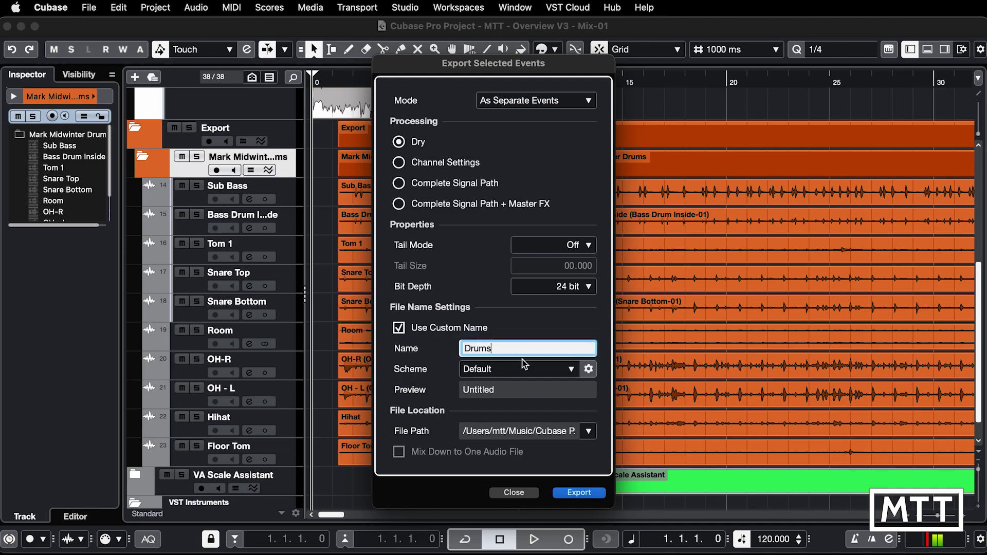
pyautogui.click(533, 371)
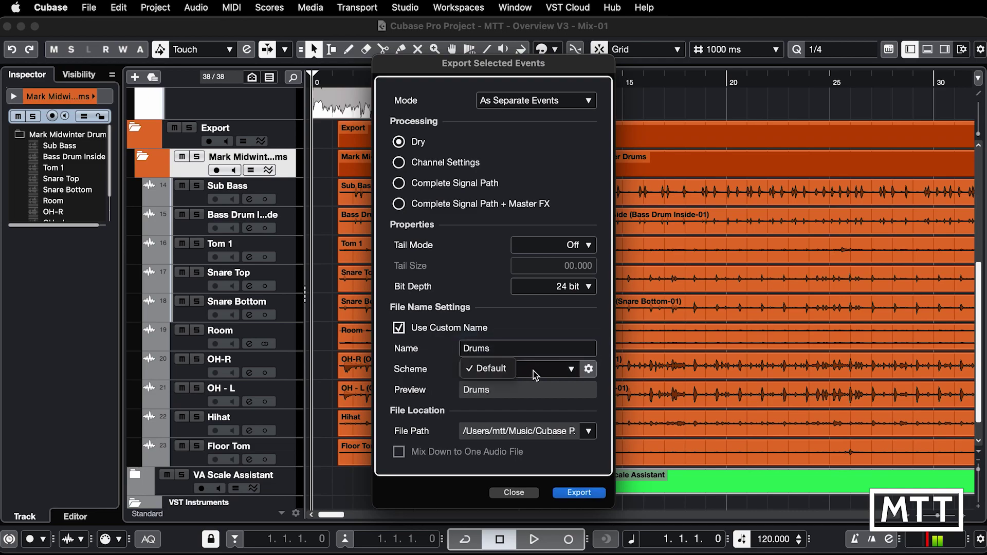
pyautogui.click(588, 373)
pyautogui.click(589, 370)
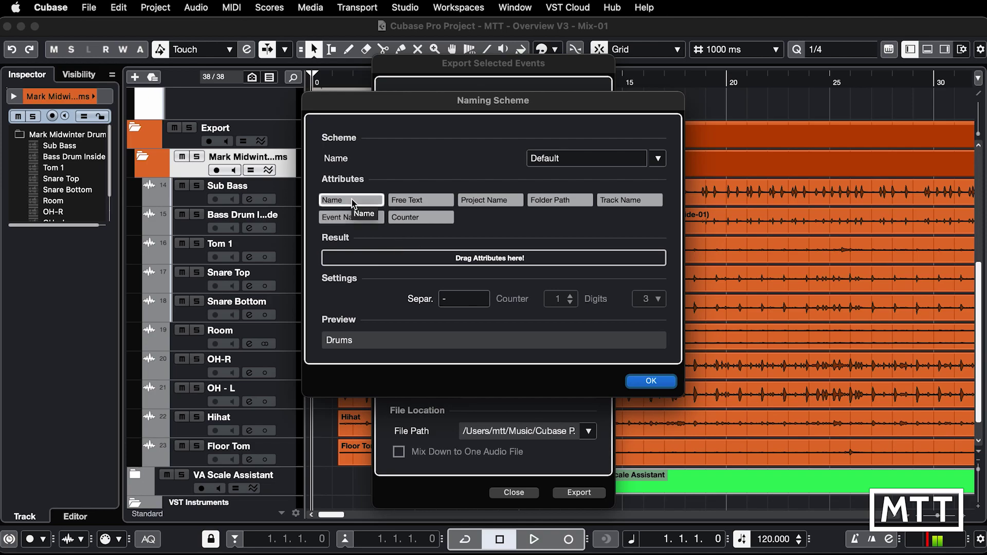
pyautogui.moveTo(353, 217); pyautogui.dragTo(403, 258)
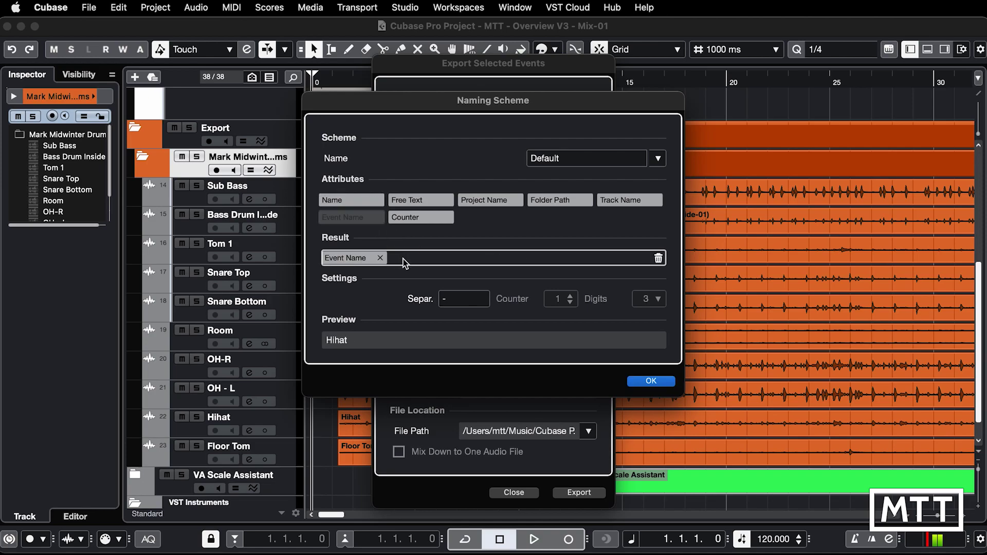
pyautogui.click(653, 381)
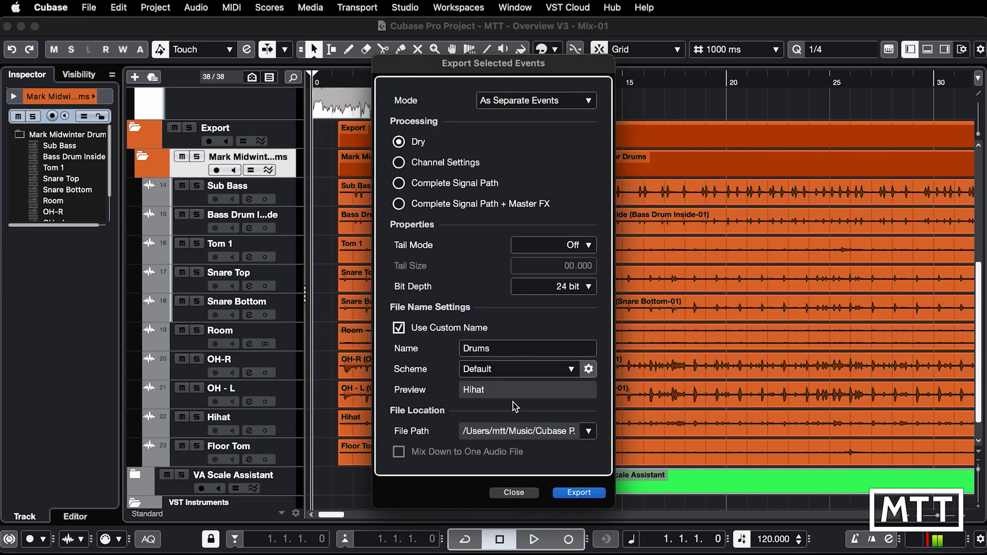
# Set the export file path to the Desktop folder and export the selected drum events
pyautogui.click(588, 432)
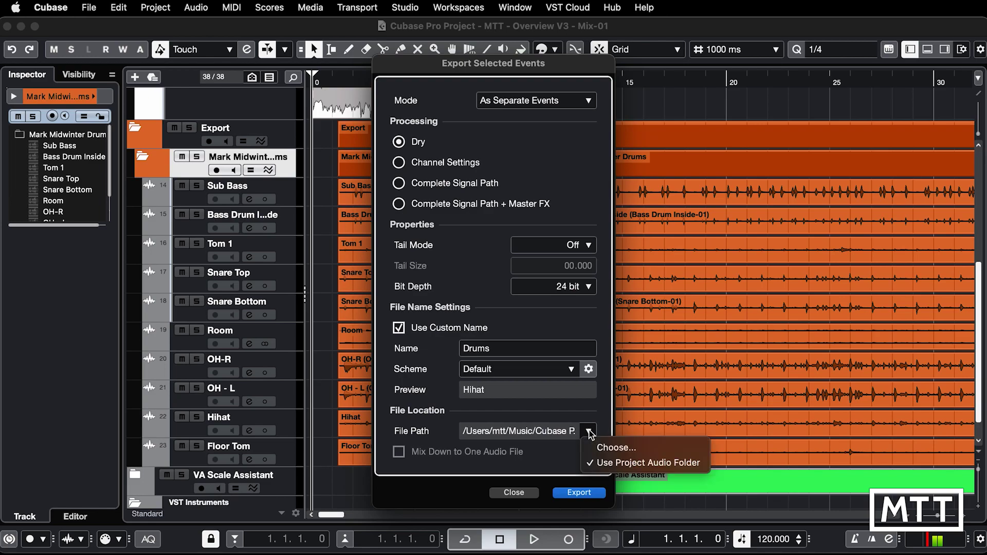
pyautogui.click(611, 447)
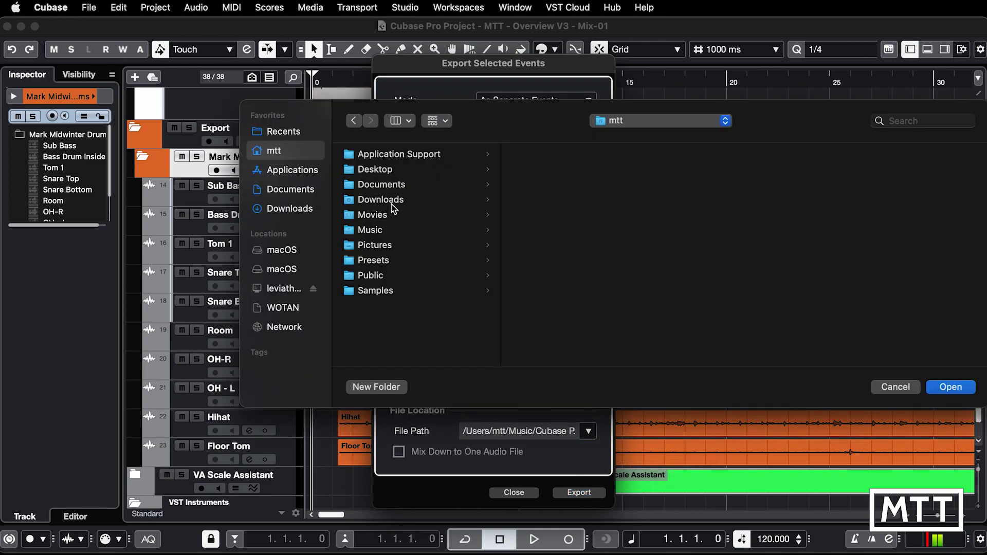
pyautogui.click(375, 169)
pyautogui.press('Return')
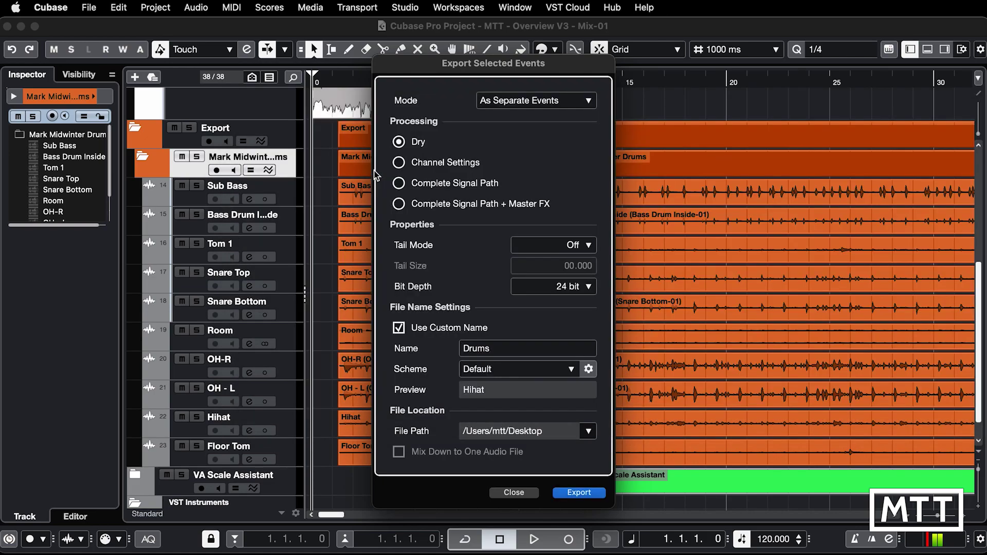
pyautogui.click(579, 492)
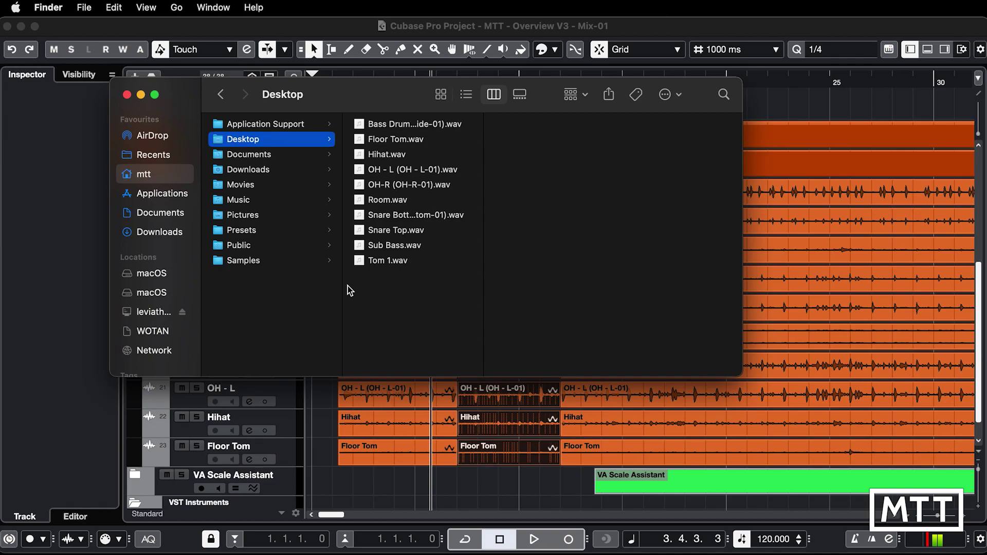
# Examine the exported drum WAV files in the Desktop folder in Finder, checking their names and details one by one
pyautogui.click(388, 261)
pyautogui.press('Up')
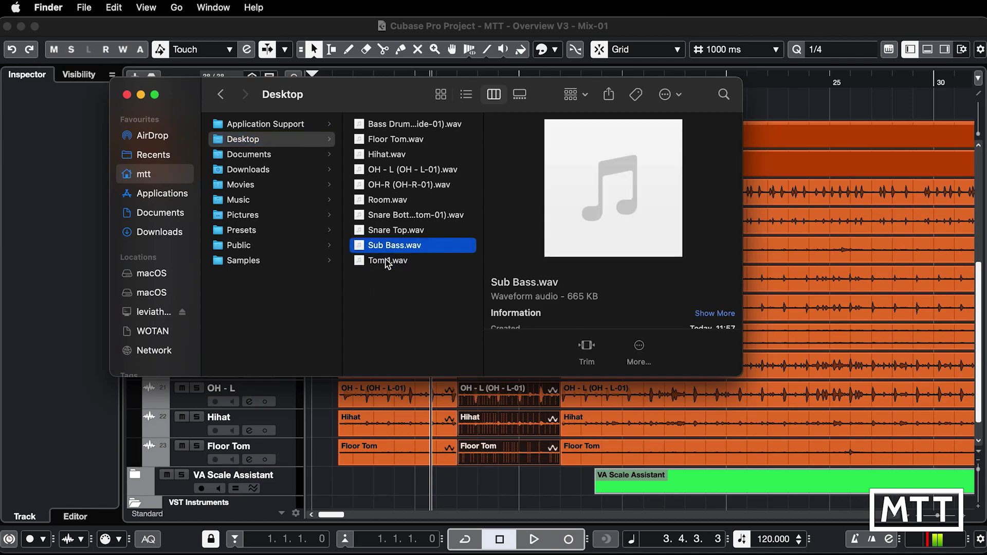
pyautogui.press('Up')
pyautogui.press('Up')
pyautogui.press('Up')
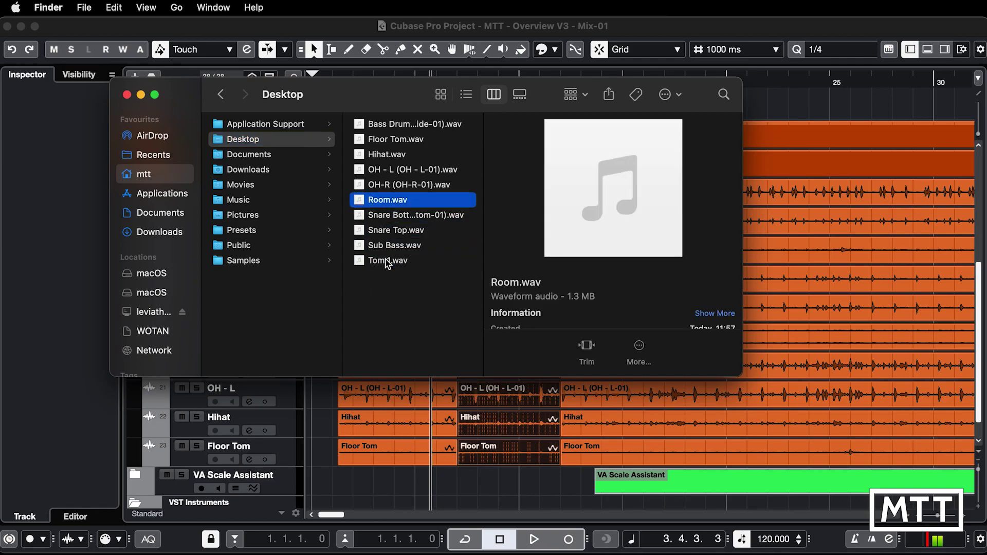
pyautogui.press('Up')
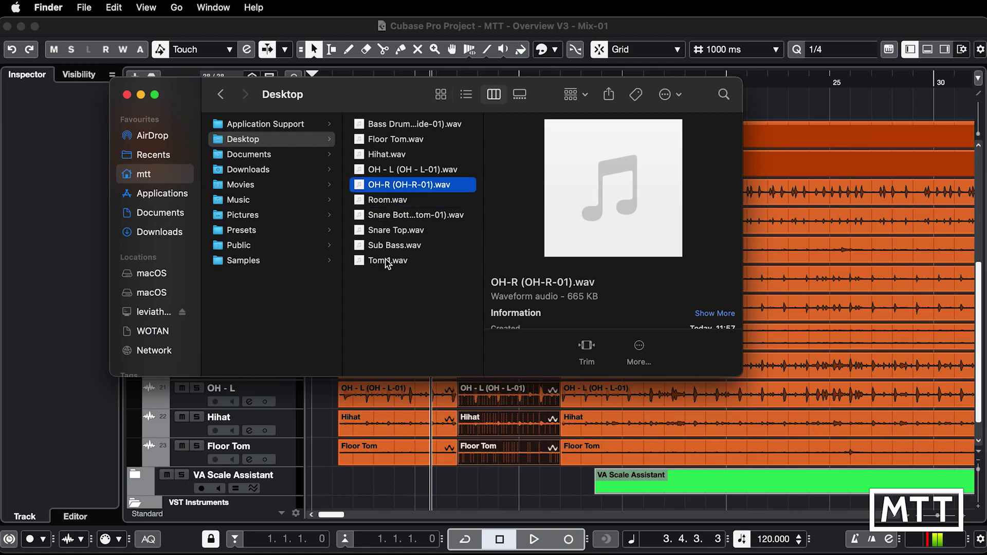
pyautogui.press('Down')
pyautogui.press('Up')
pyautogui.press('Up')
pyautogui.press('Up')
pyautogui.press('Up')
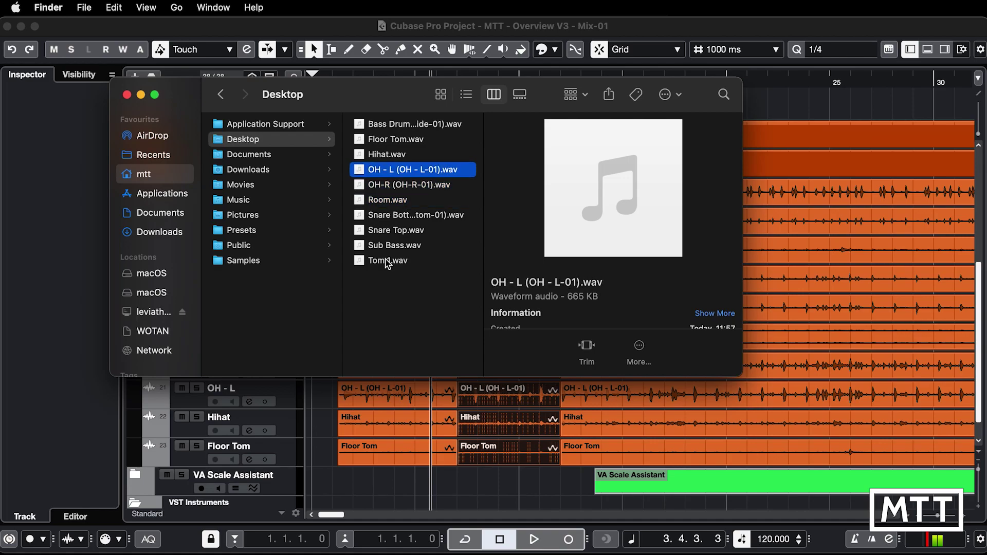
pyautogui.press('Up')
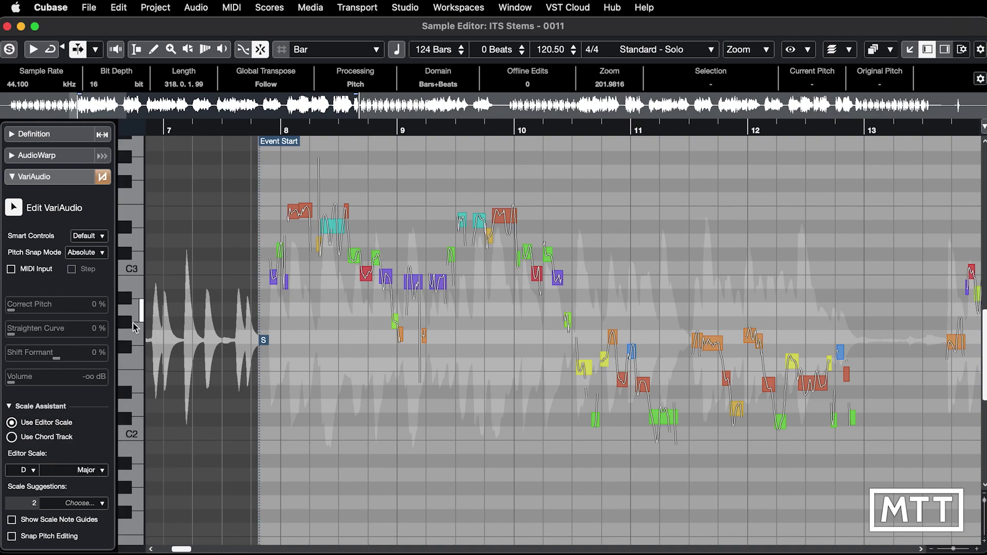
# Try different root notes for the Scale Assistant's editor scale, starting with C, with scale note guides shown
pyautogui.click(26, 470)
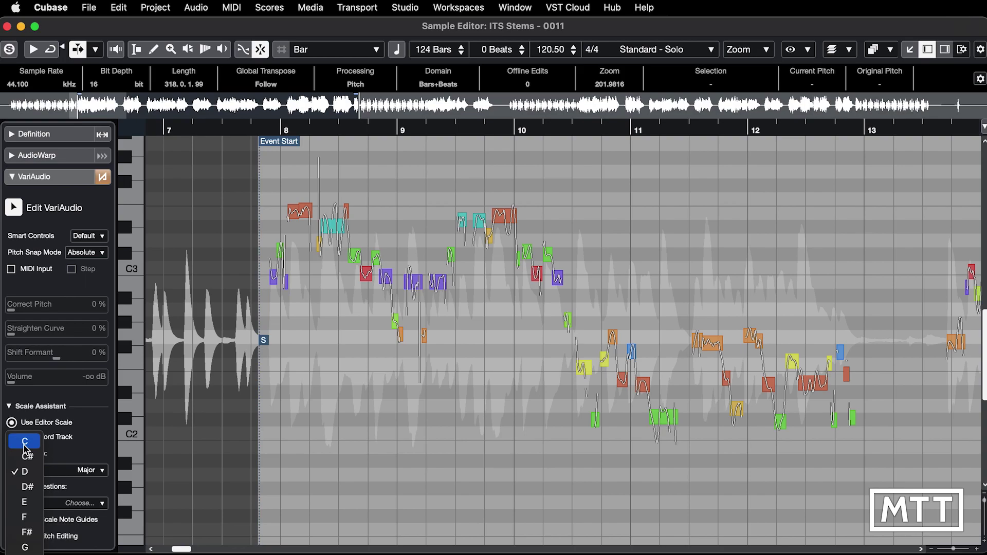
pyautogui.click(24, 445)
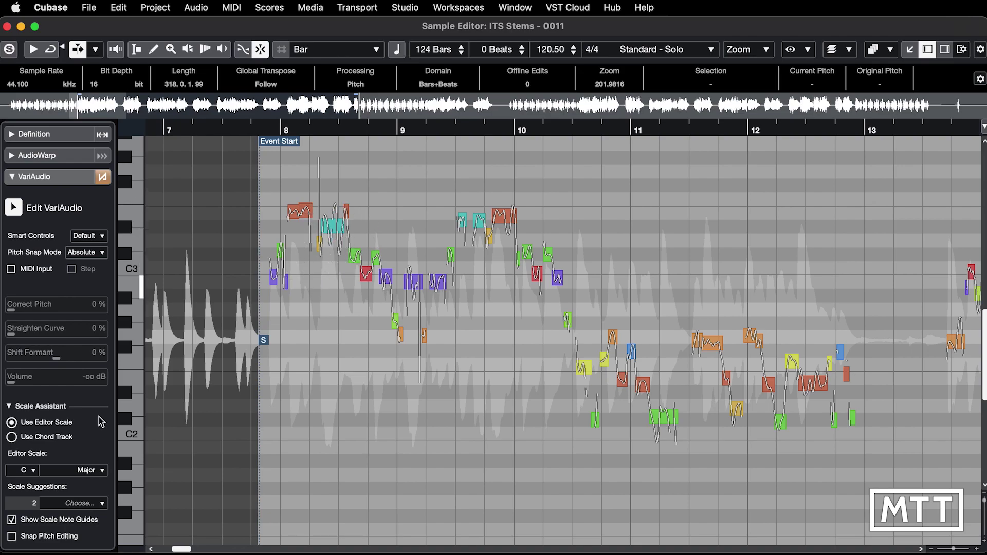
pyautogui.click(32, 470)
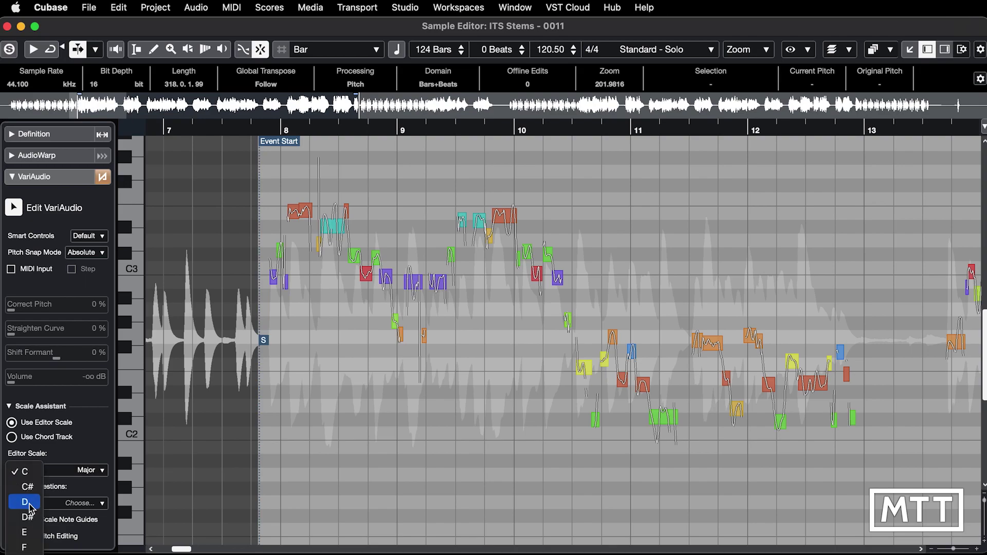
pyautogui.click(31, 534)
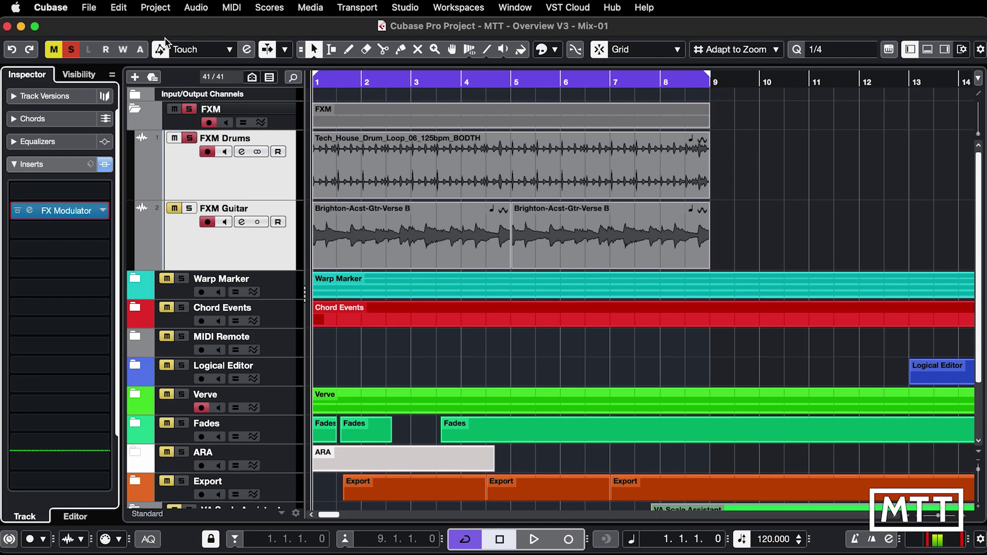
# Open the FX Modulator on the FXM Drums track and examine its Time Shifter, Overdrive and Pitch Shifter module curves
pyautogui.click(36, 212)
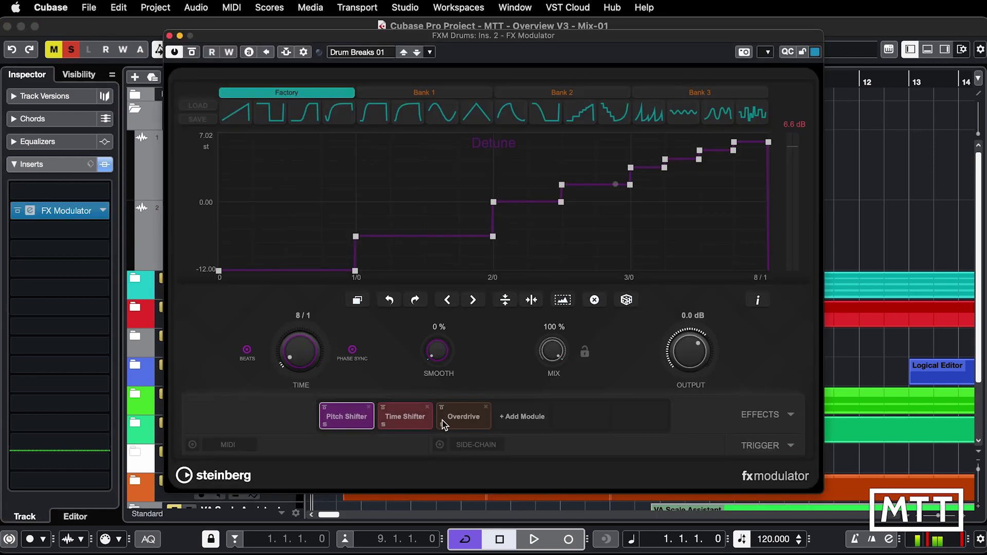
pyautogui.click(406, 420)
pyautogui.click(458, 421)
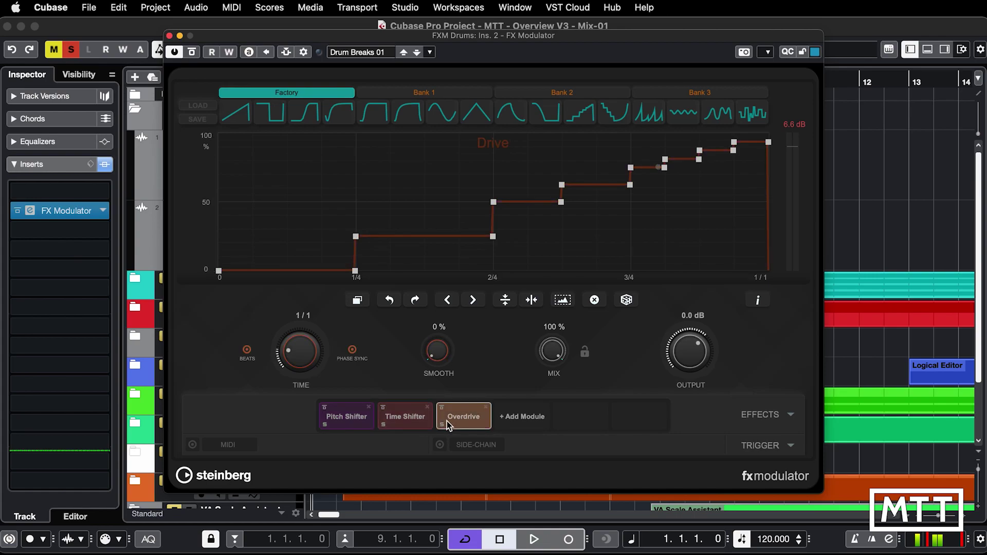
pyautogui.click(405, 420)
pyautogui.click(347, 418)
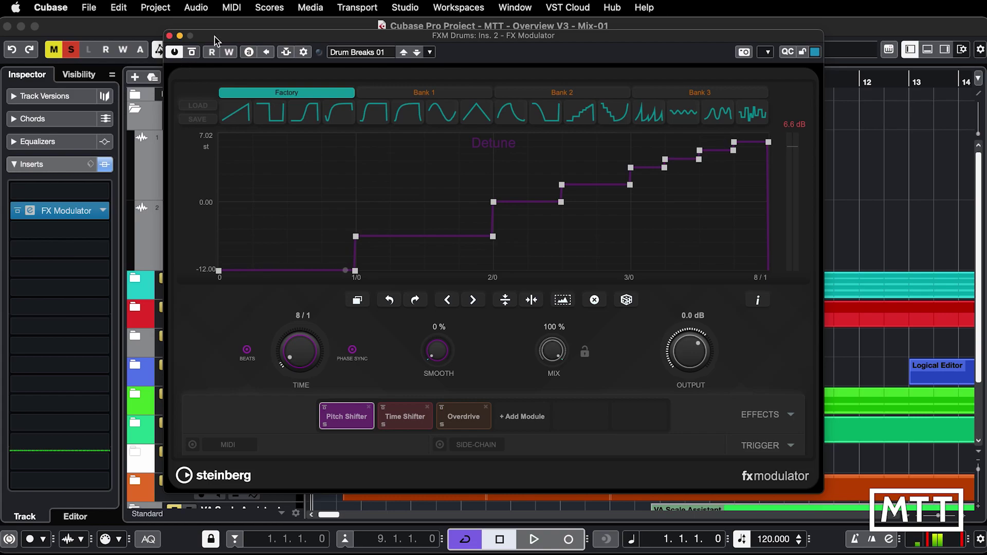
# Play the FXM Drums loop through the FX Modulator's Pitch Shifter curve, stop playback and close the plug-in
pyautogui.press('space')
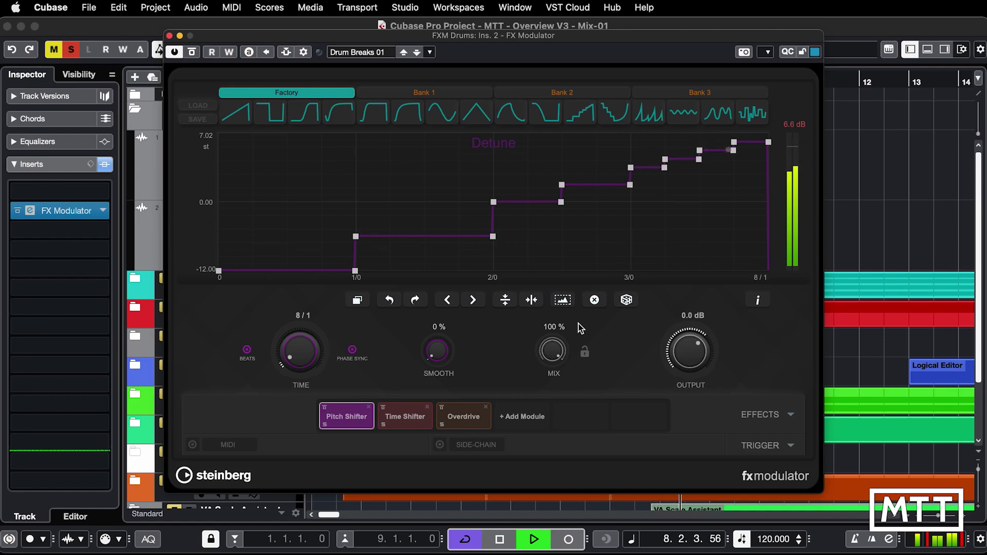
pyautogui.press('space')
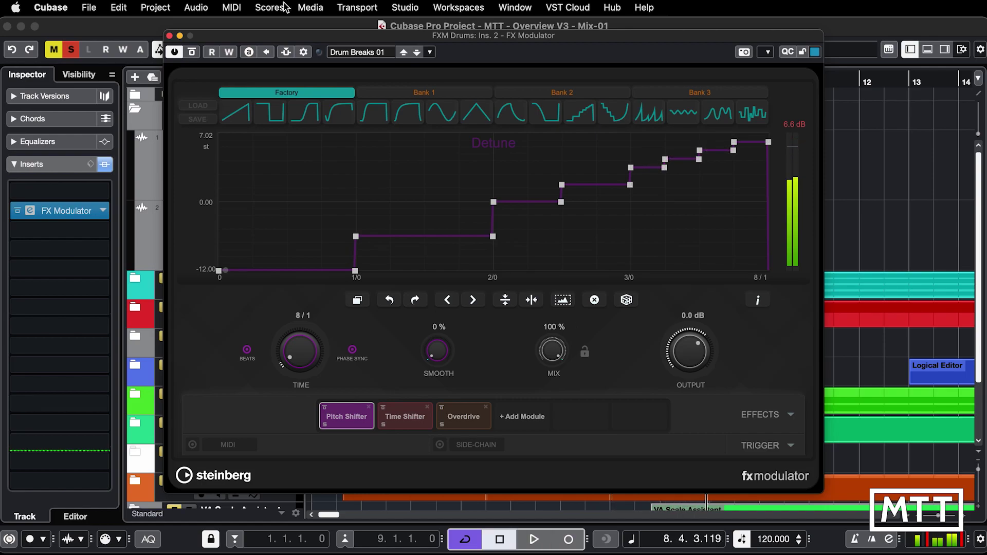
pyautogui.click(169, 36)
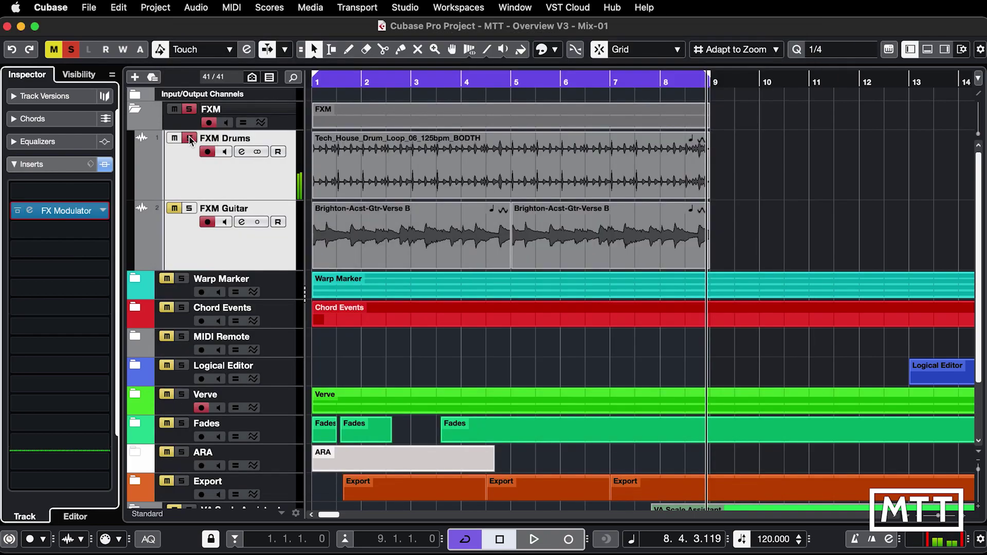
# Solo the FXM Guitar track and play it with its FX Modulator open
pyautogui.click(188, 210)
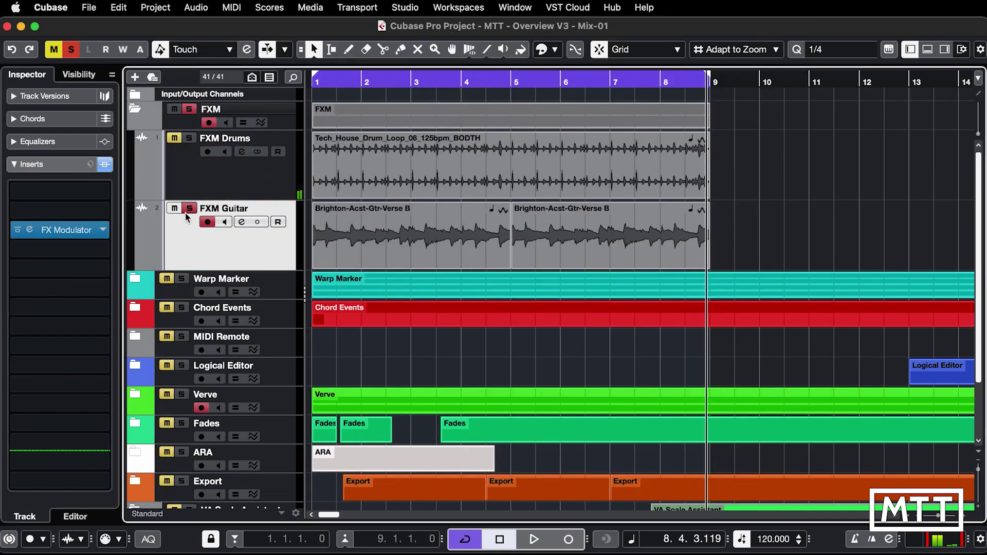
pyautogui.click(28, 230)
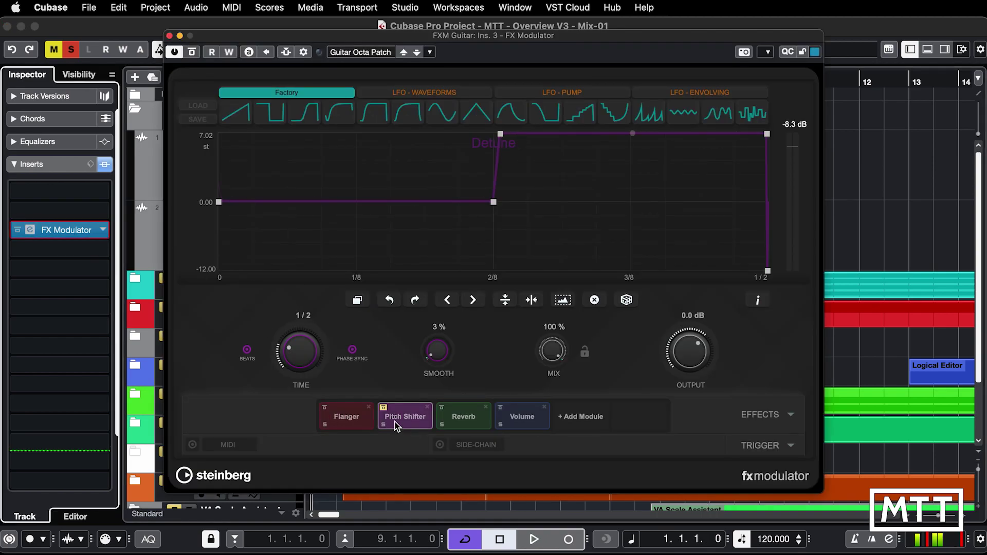
pyautogui.press('space')
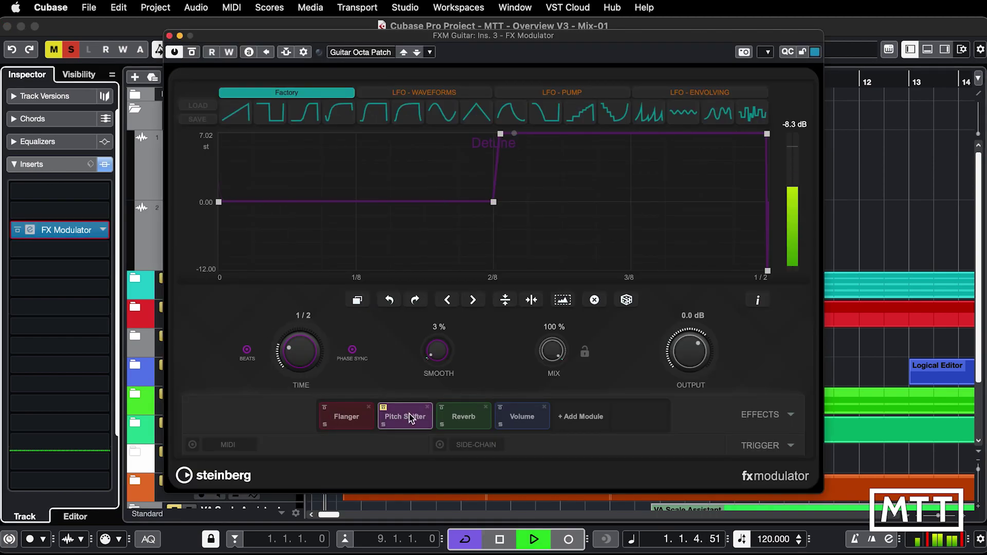
# Examine the Volume, Reverb and Flanger module curves of the guitar's FX Modulator during playback, and stop playback
pyautogui.click(508, 417)
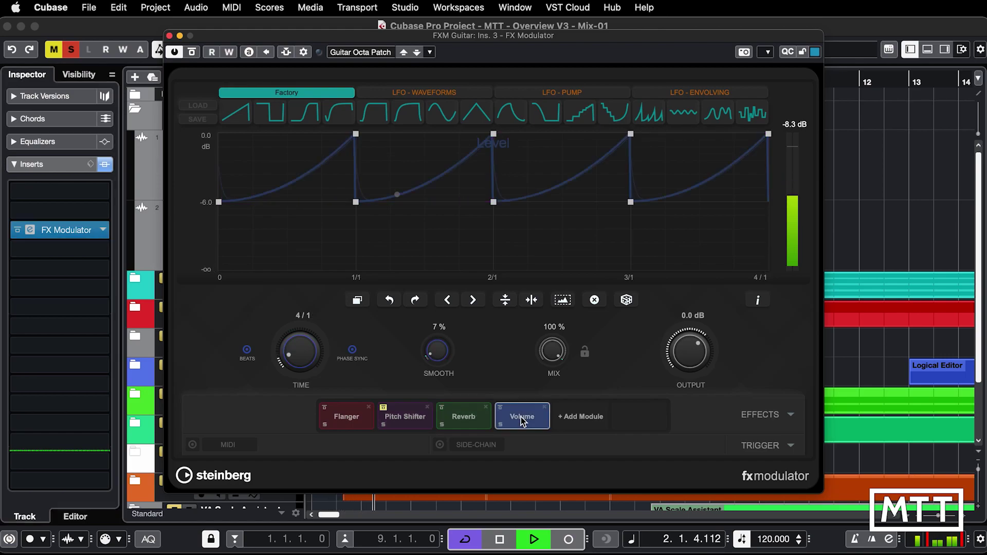
pyautogui.click(468, 421)
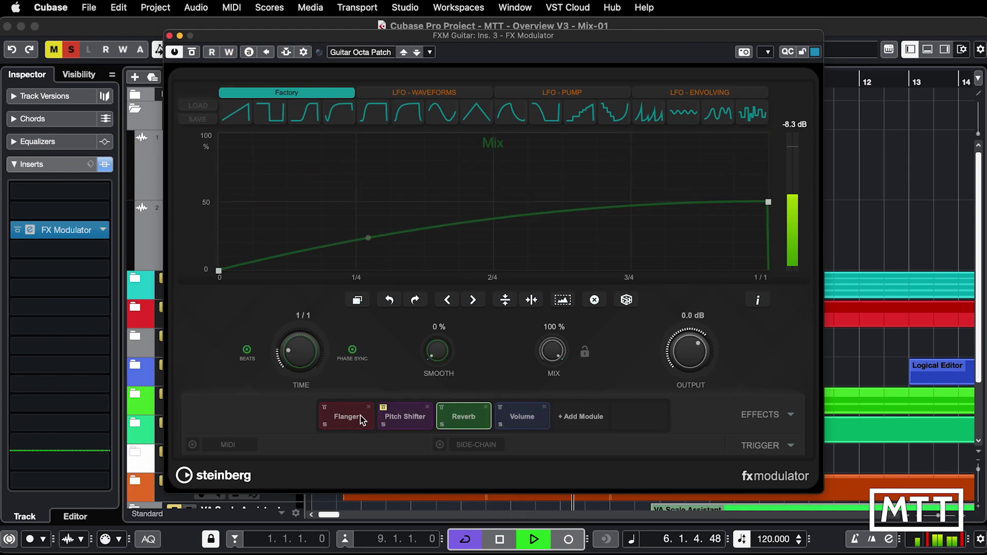
pyautogui.click(346, 418)
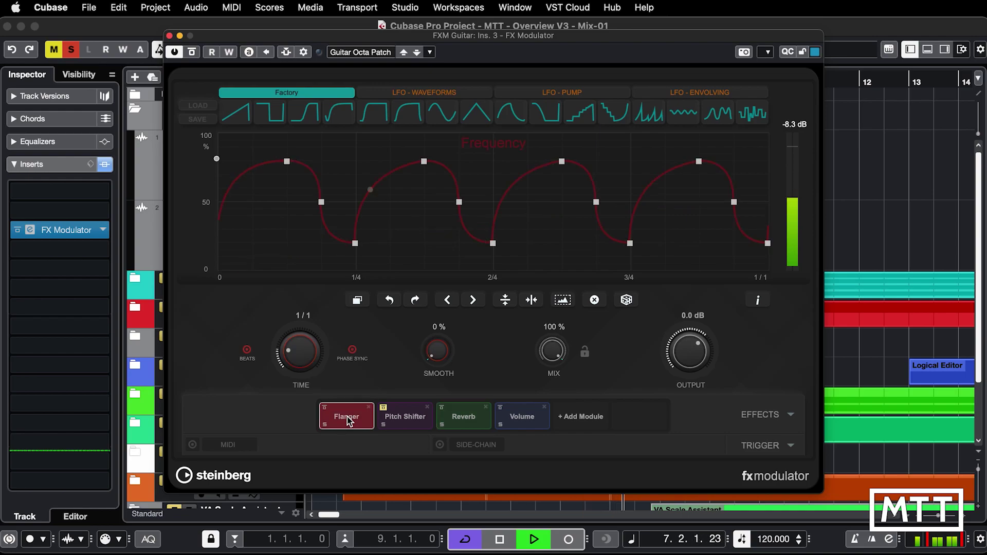
pyautogui.click(520, 427)
pyautogui.press('space')
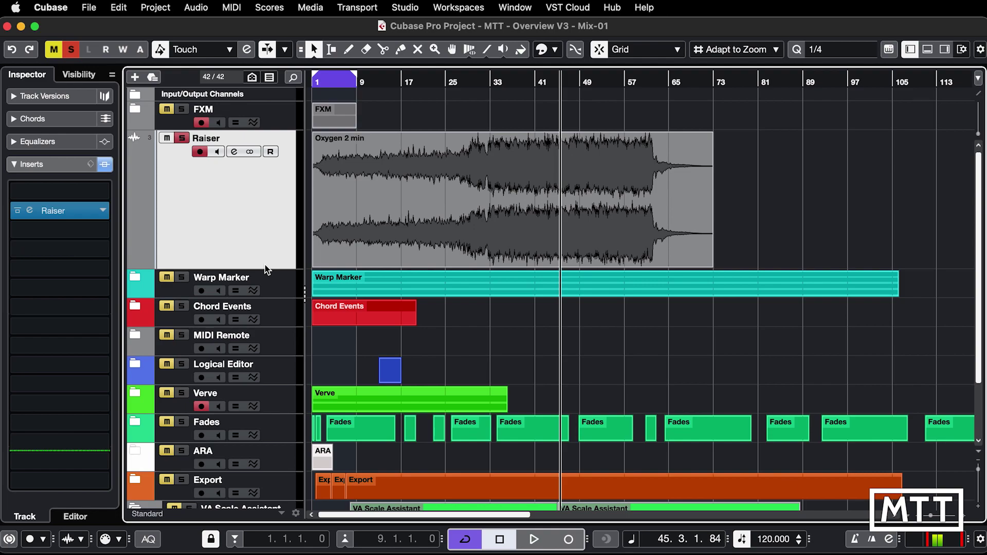
# Open the Raiser plug-in on the Raiser track, place it clear of the track list, and play from bar 28
pyautogui.click(30, 211)
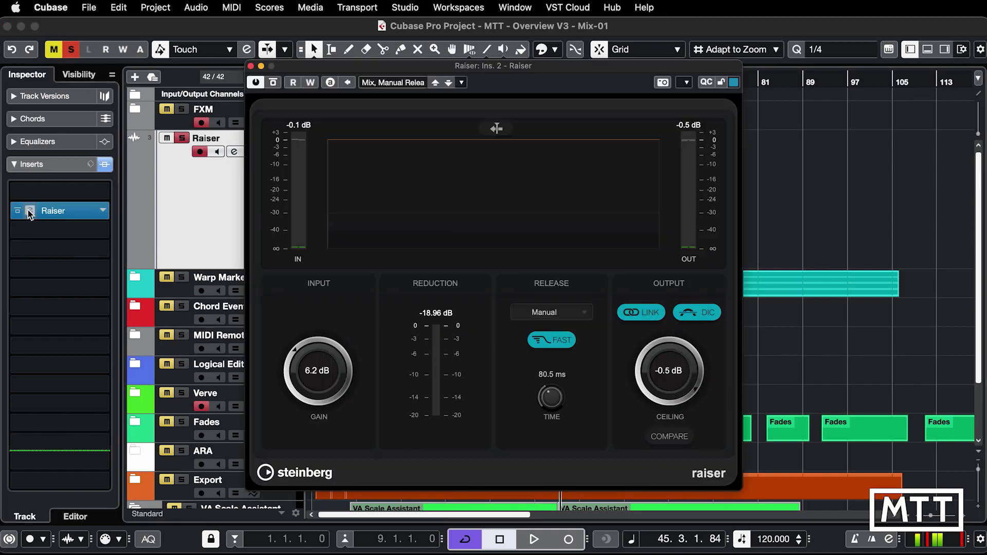
pyautogui.moveTo(430, 66); pyautogui.dragTo(663, 79)
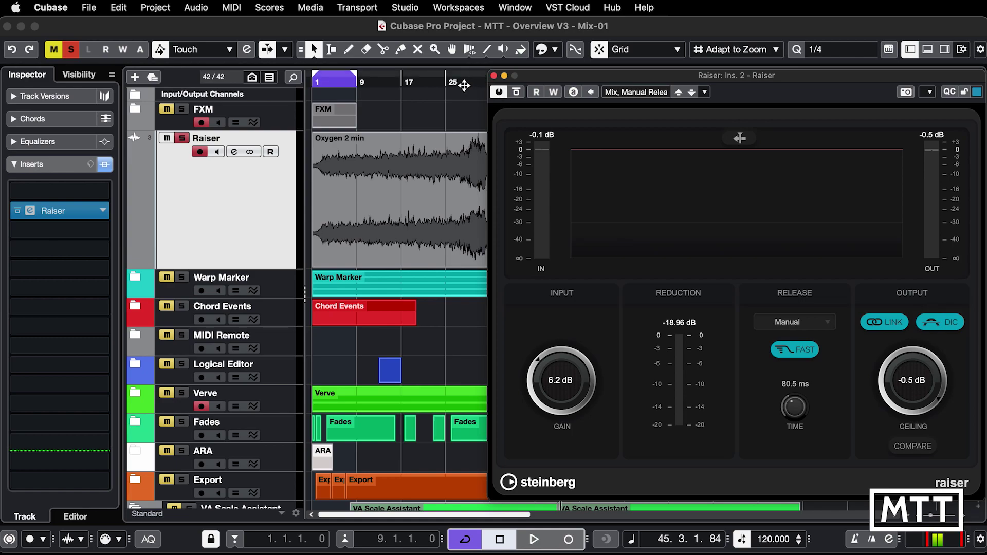
pyautogui.click(464, 86)
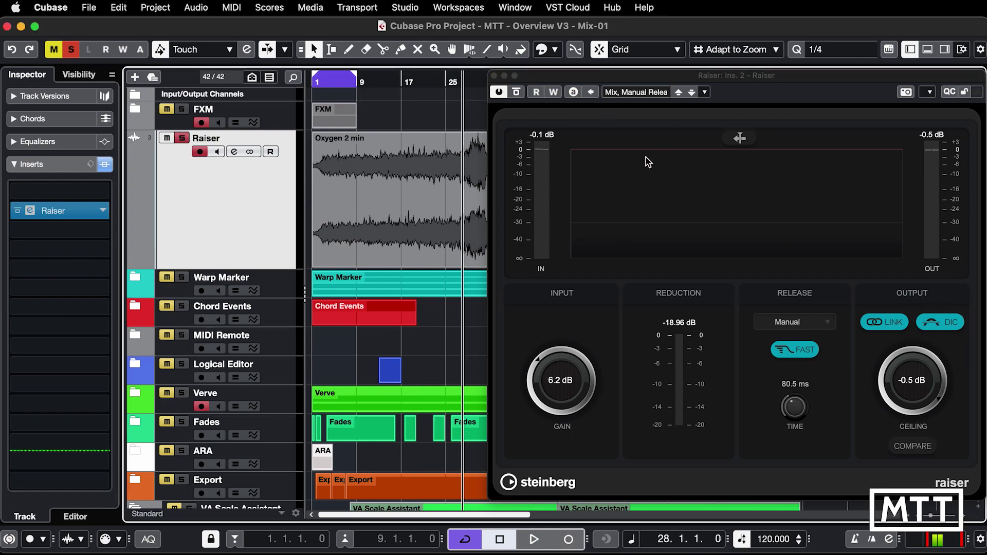
pyautogui.press('space')
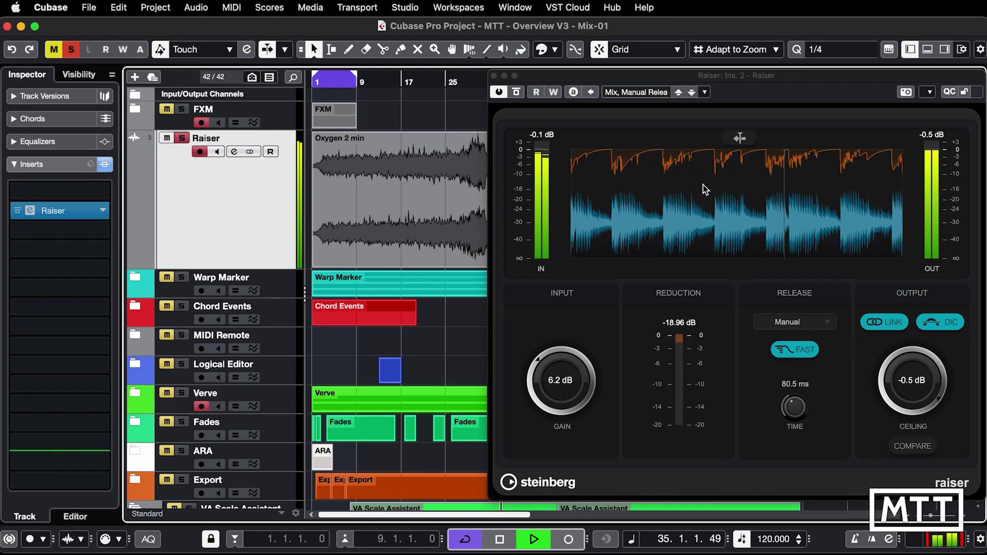
# Compare Raiser's gain reduction with Fast release off and on, and leave Fast release off
pyautogui.click(801, 349)
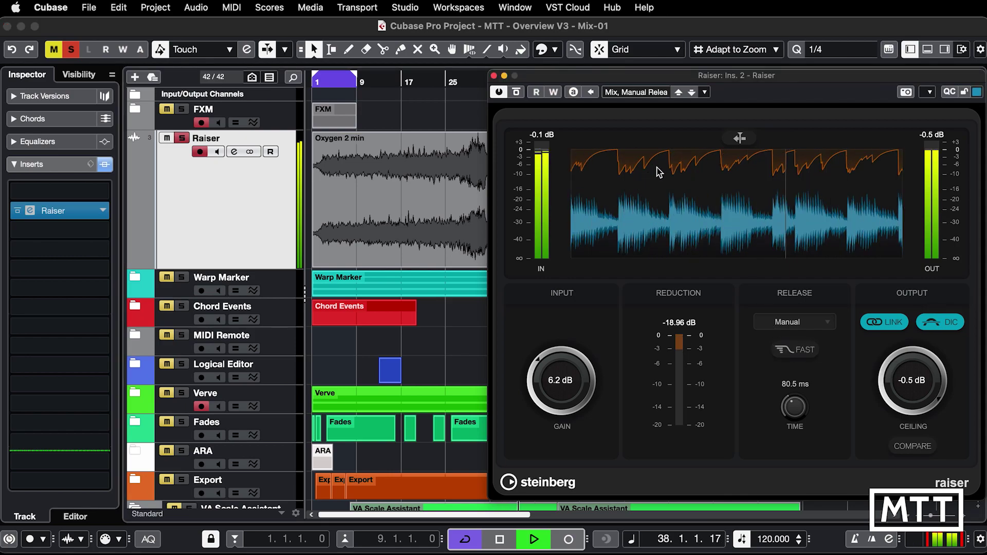
pyautogui.click(795, 351)
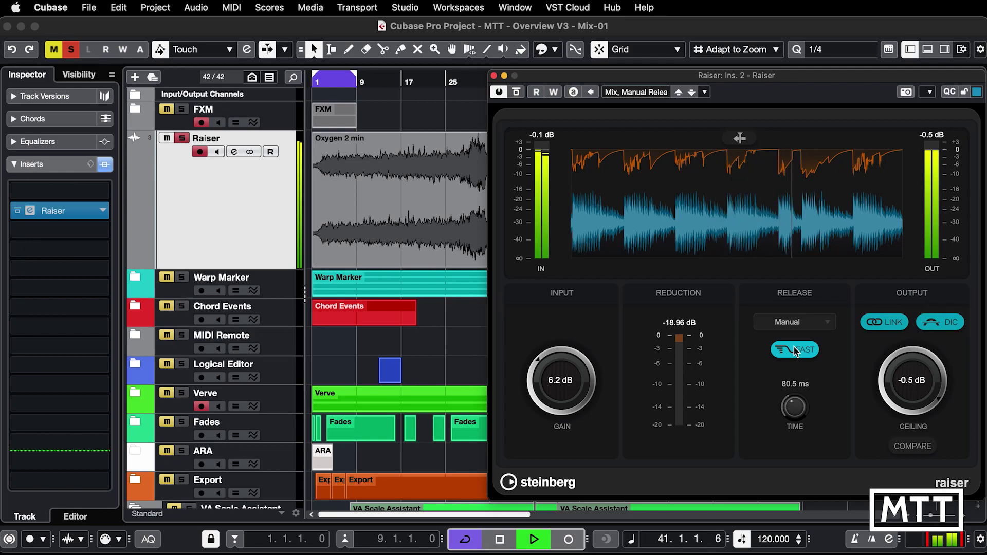
pyautogui.click(795, 352)
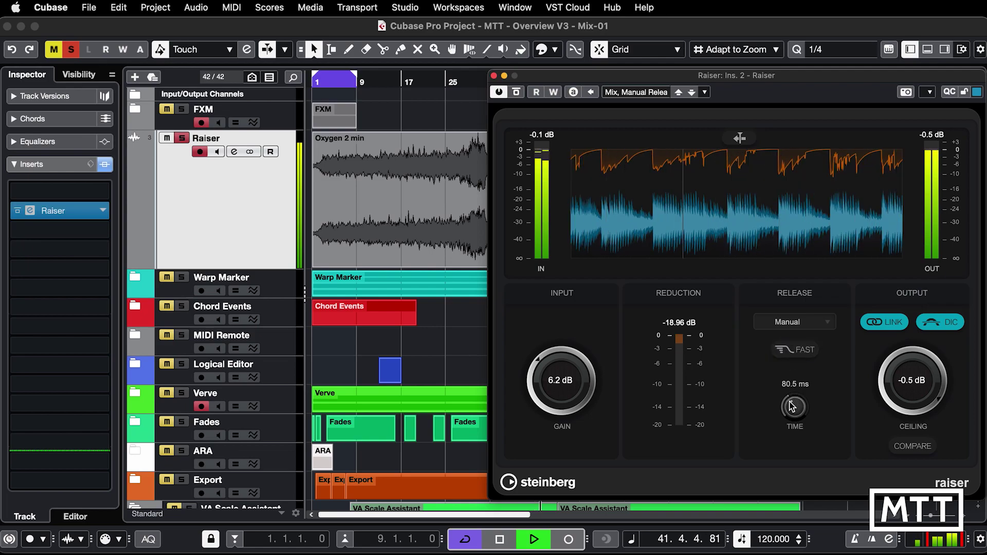
# Try Raiser's release time at 1.0 ms, set it to 456.9 ms, and stop playback
pyautogui.moveTo(794, 407); pyautogui.dragTo(790, 468)
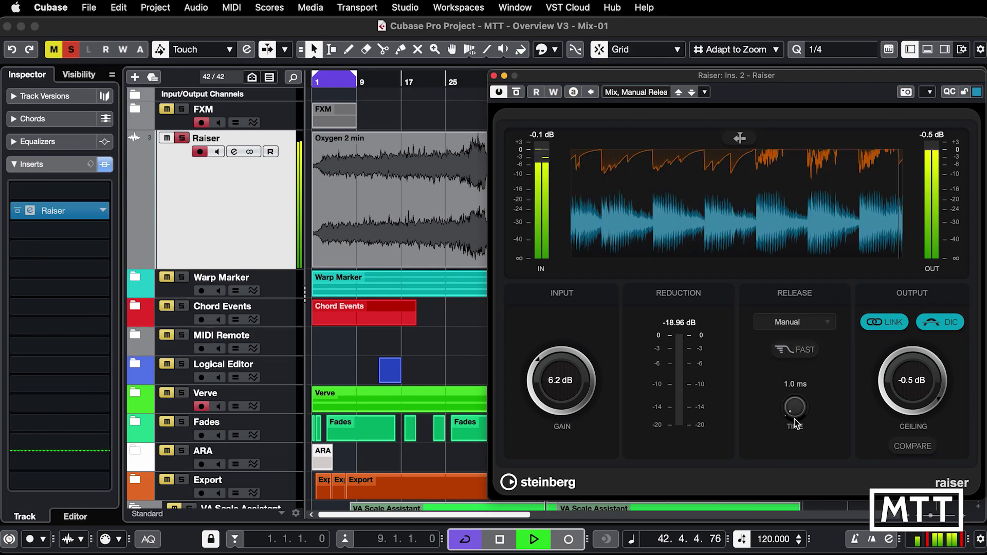
pyautogui.moveTo(791, 417); pyautogui.dragTo(784, 328)
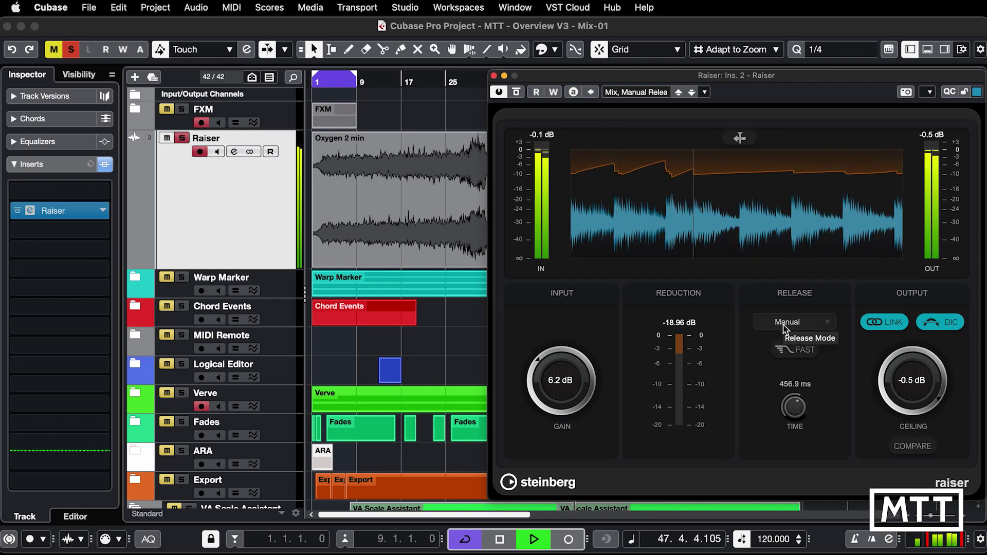
pyautogui.press('space')
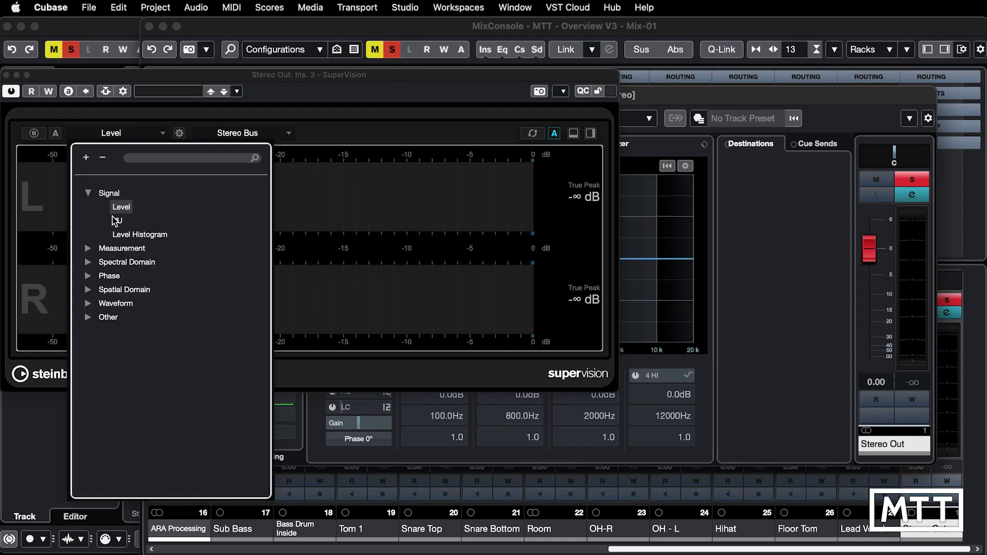
# Switch the Stereo Out's SuperVision to the VU module, play the project, and try other modules, including Spectrum Keyboard
pyautogui.click(115, 218)
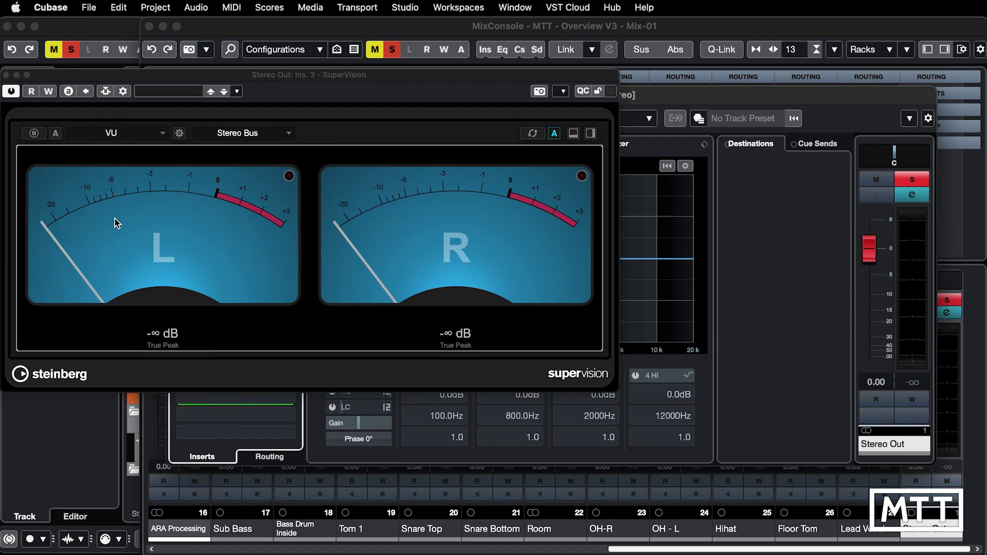
pyautogui.press('space')
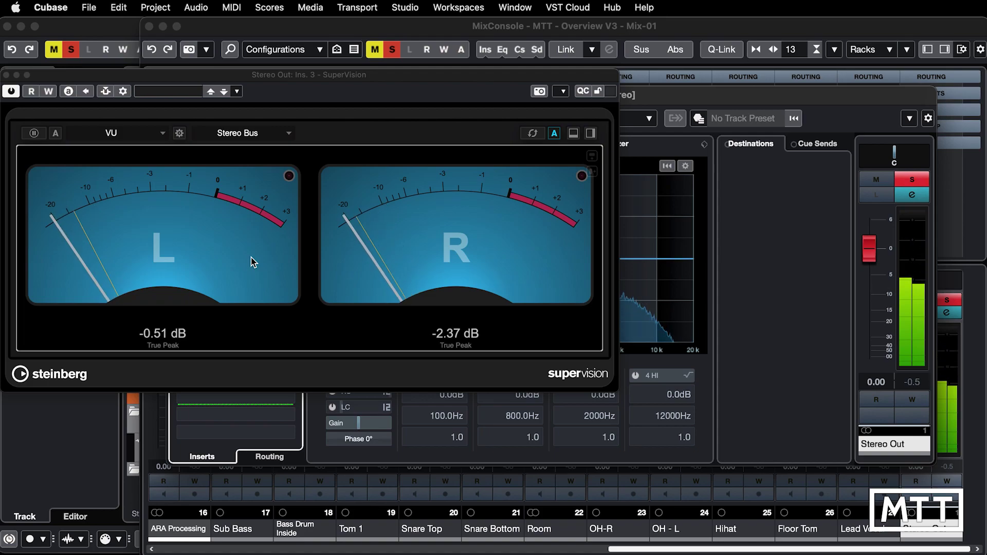
pyautogui.click(119, 134)
pyautogui.doubleClick(132, 247)
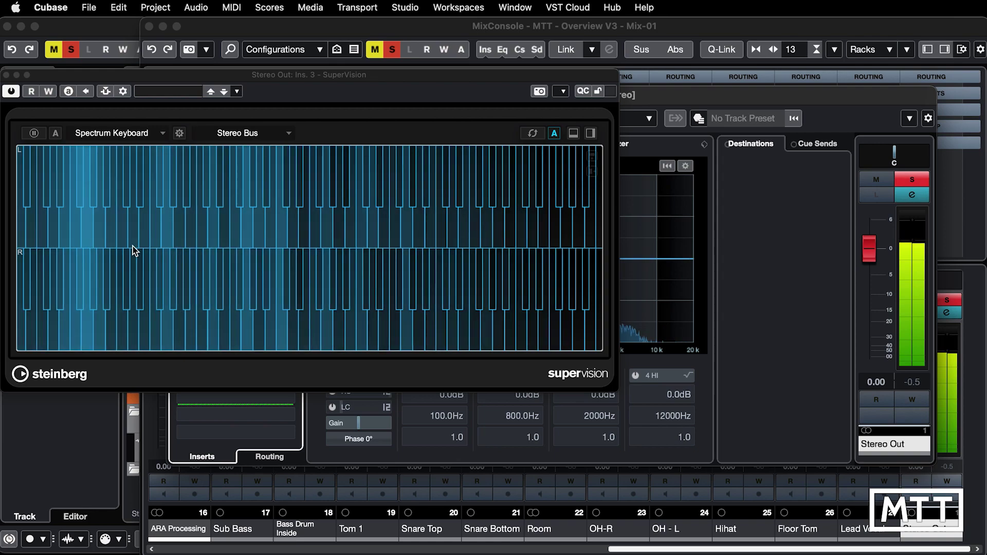
pyautogui.doubleClick(134, 283)
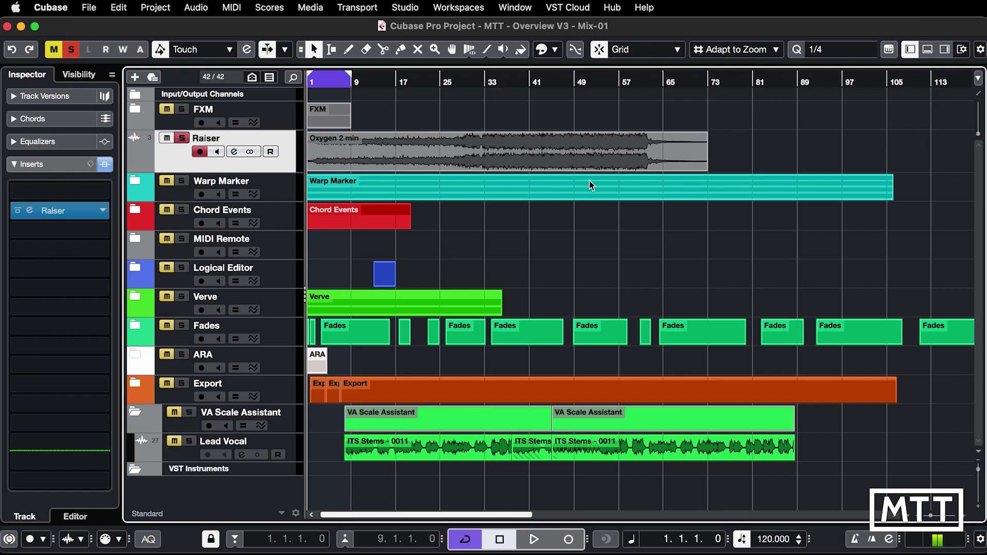
# Import the Tempo and Signature tracks from the project file "MTT - Source Tempo and Signature.cpr" at their absolute position
pyautogui.click(90, 8)
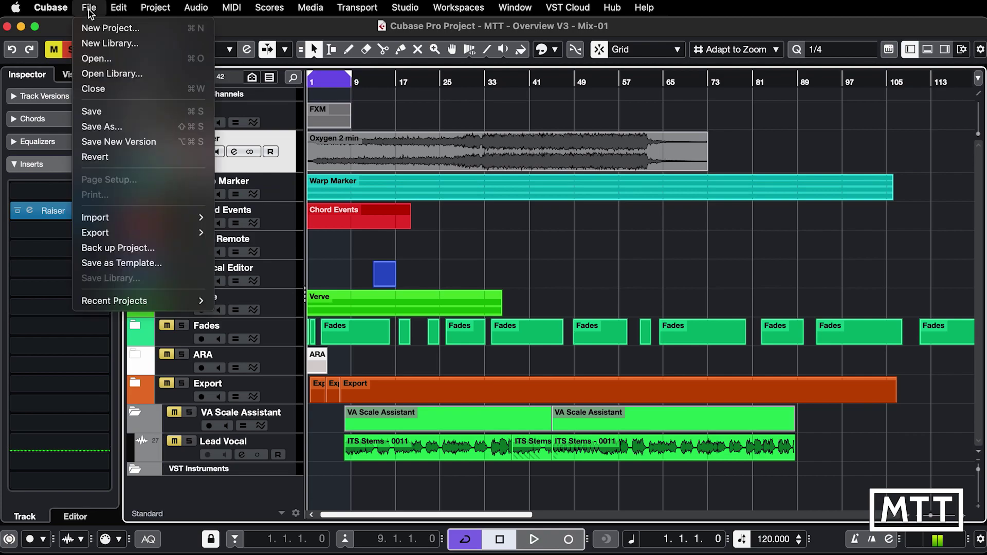
pyautogui.moveTo(145, 224)
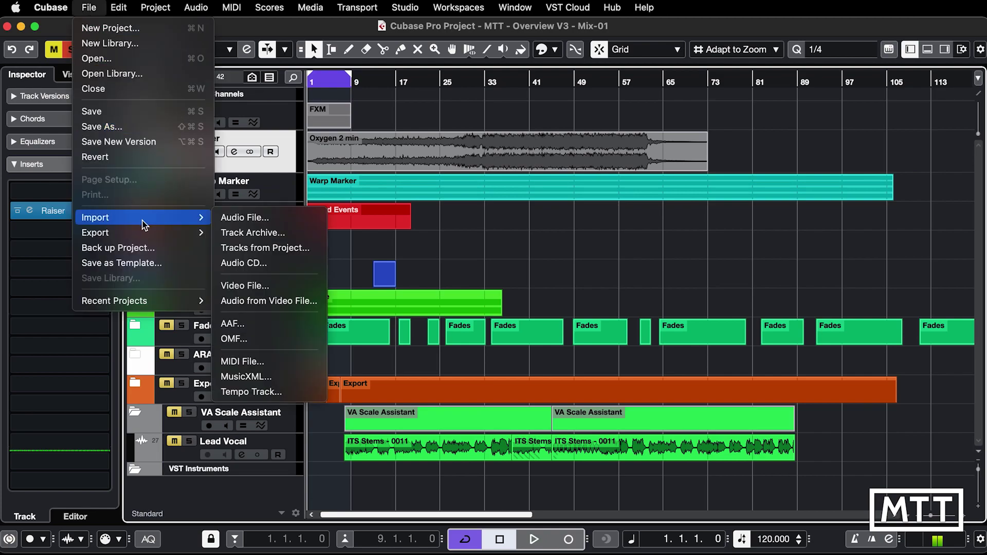
pyautogui.click(246, 248)
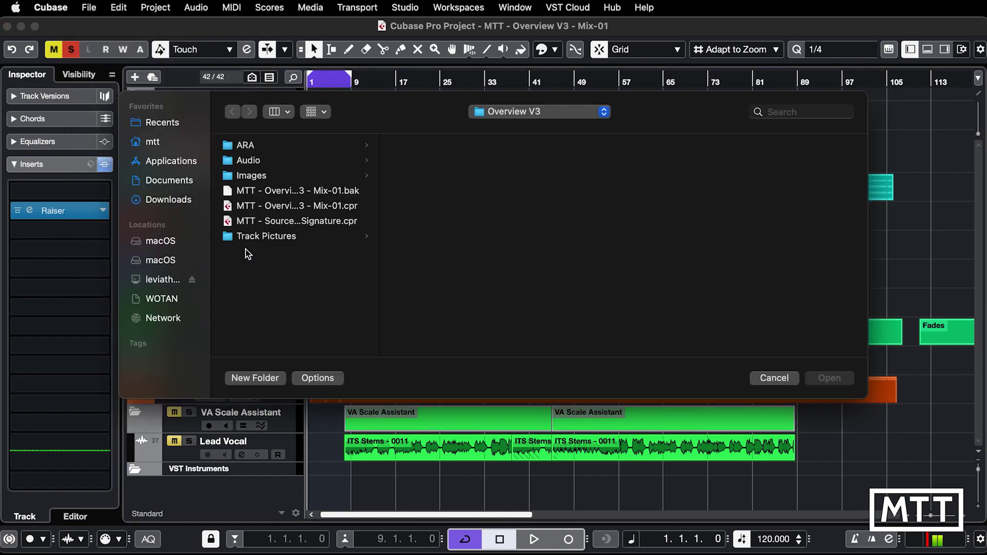
pyautogui.click(311, 222)
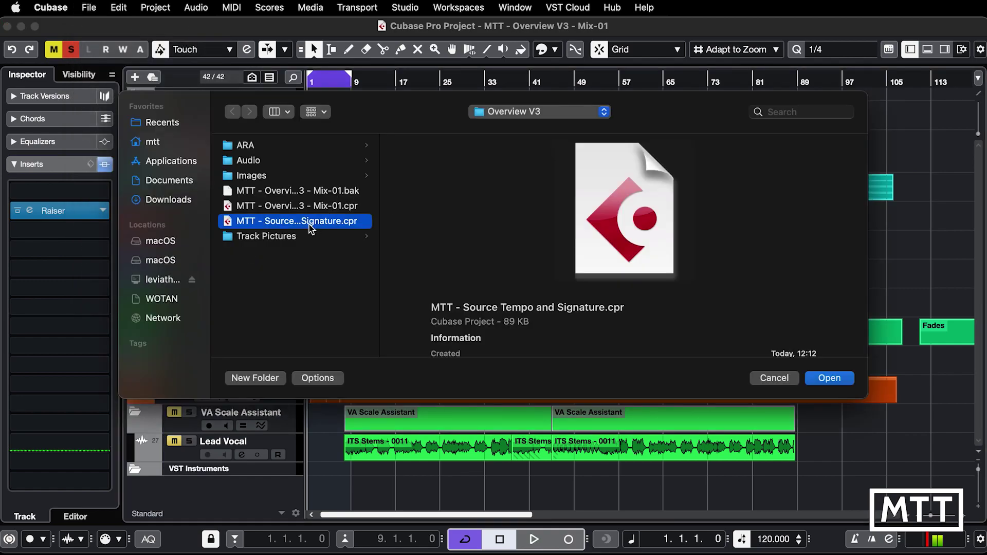
pyautogui.click(830, 378)
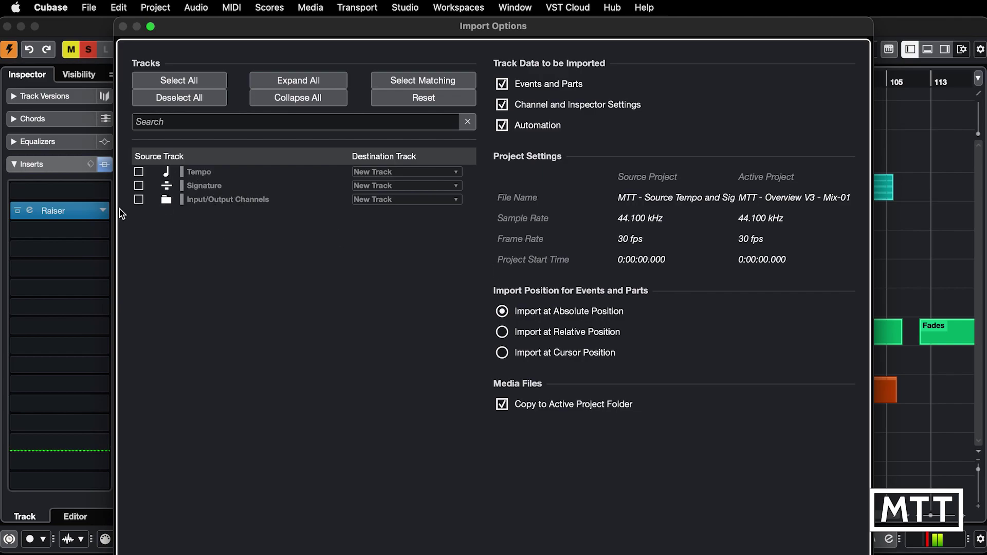
pyautogui.click(139, 186)
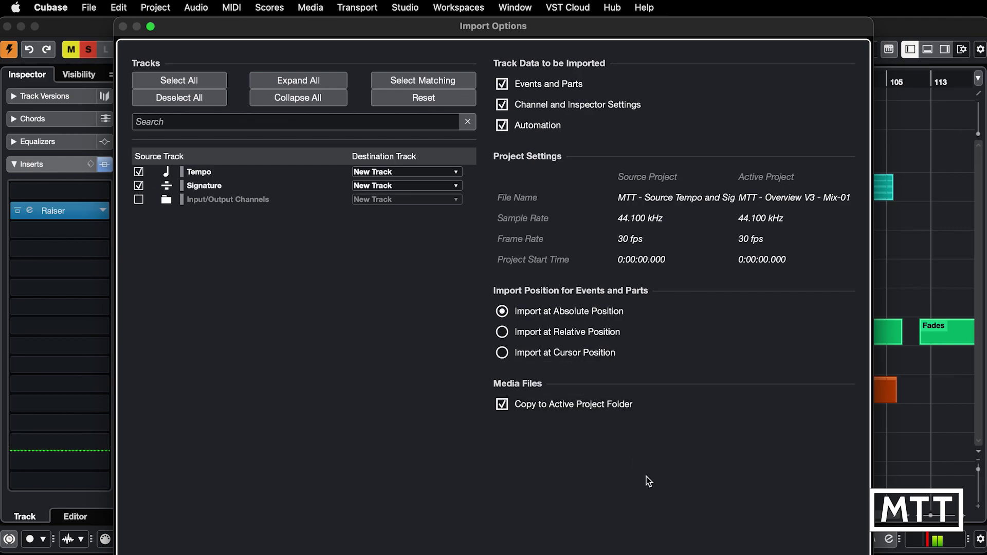
pyautogui.press('Return')
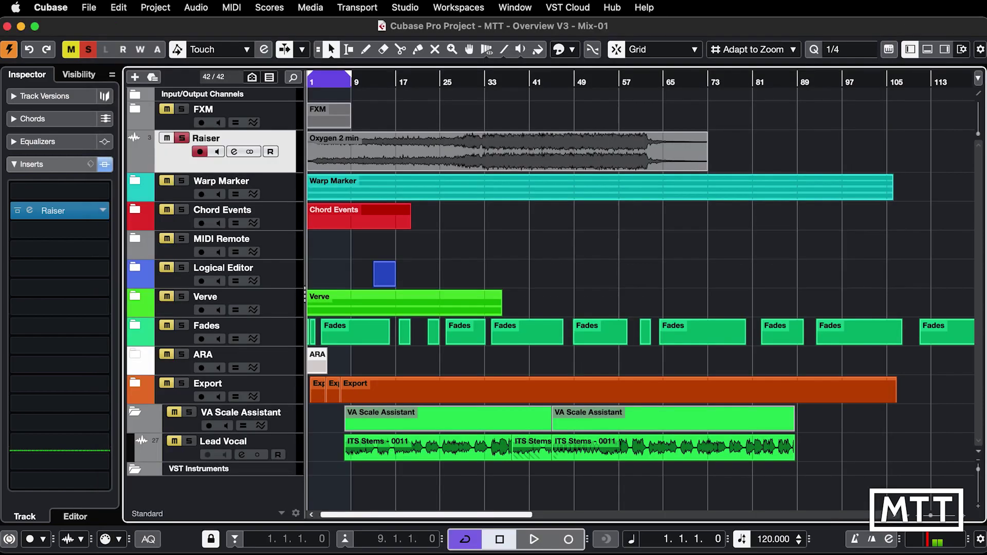